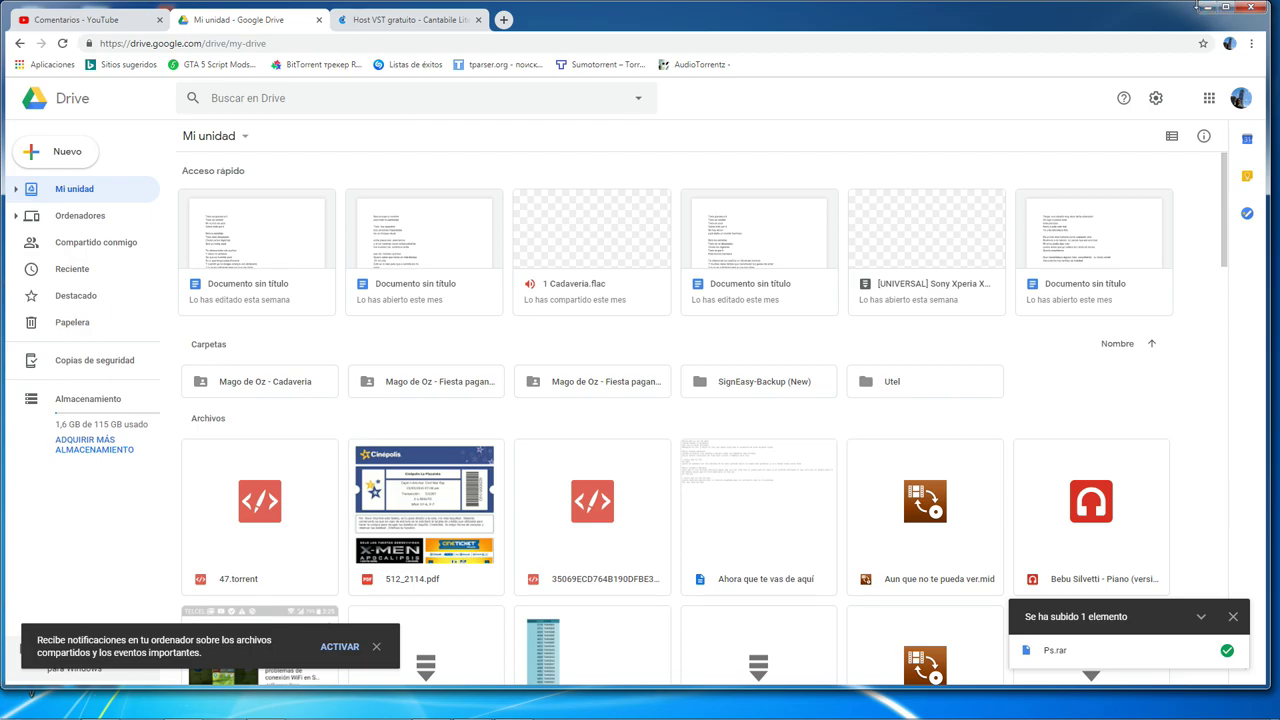
# - Open the Ps folder on the desktop and view the contents of its Pianoteq 6 STAGE folder
pyautogui.click(1206, 7)
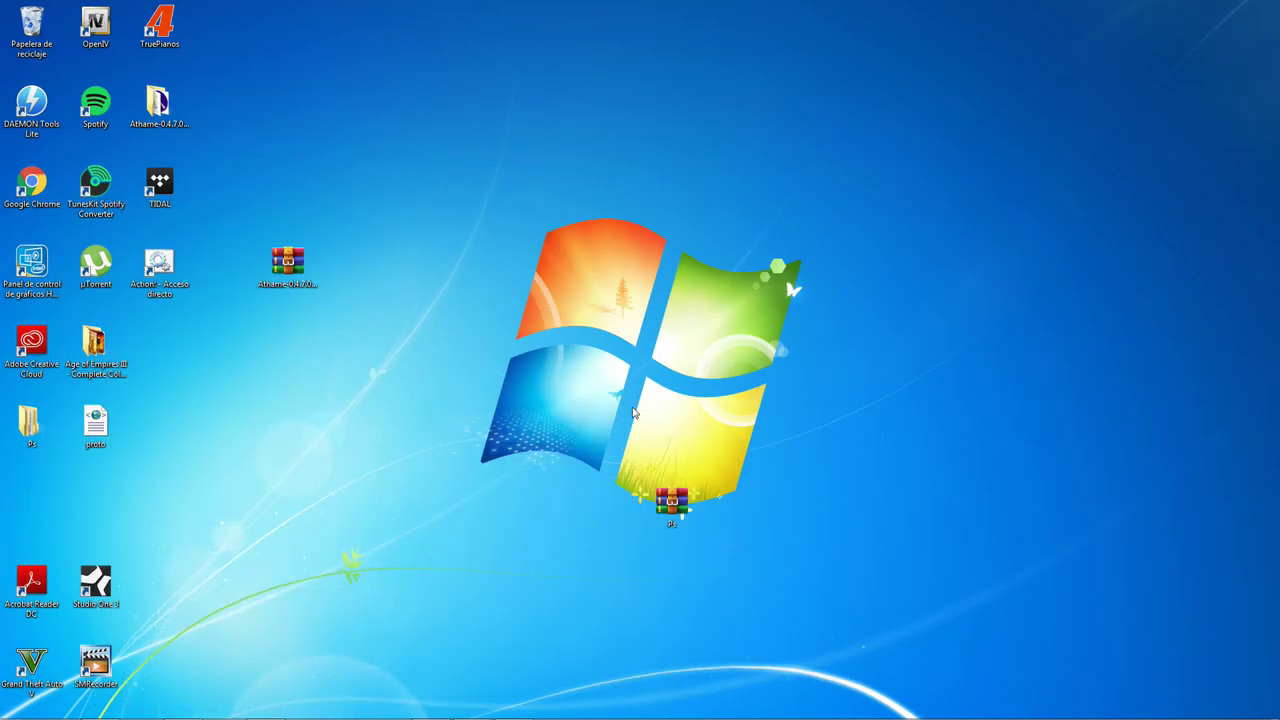
pyautogui.rightClick(681, 516)
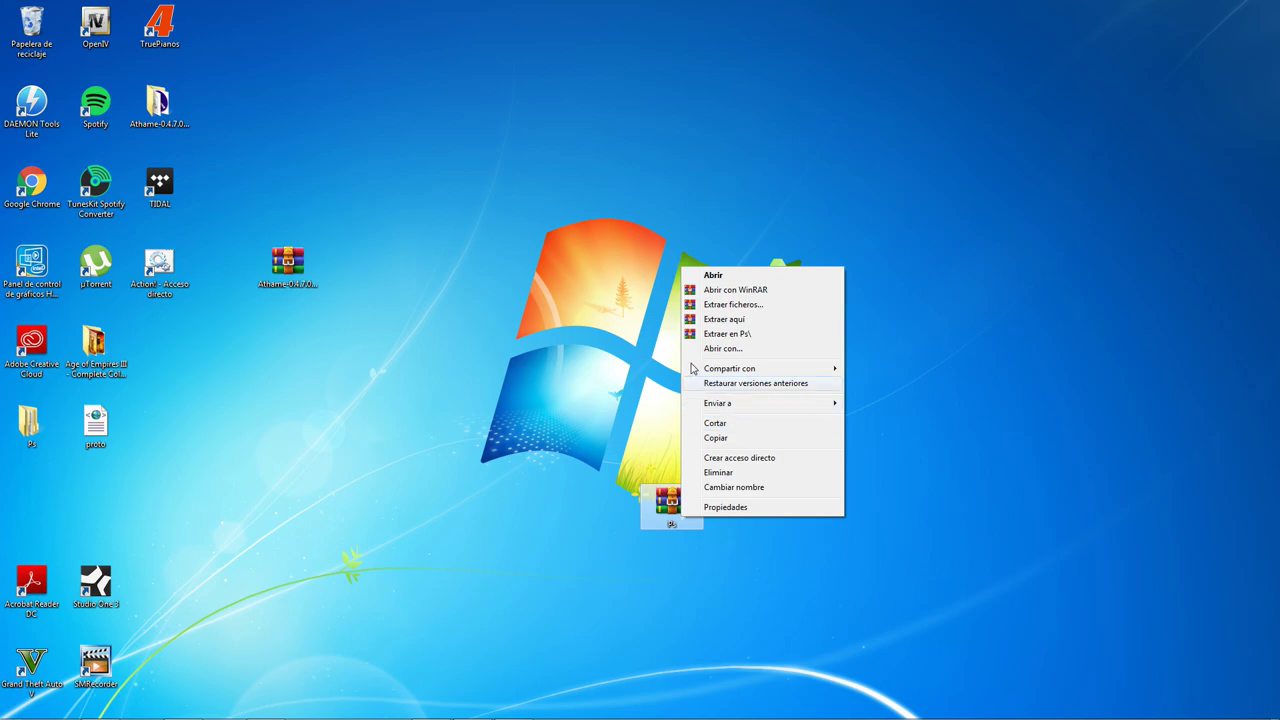
pyautogui.doubleClick(17, 438)
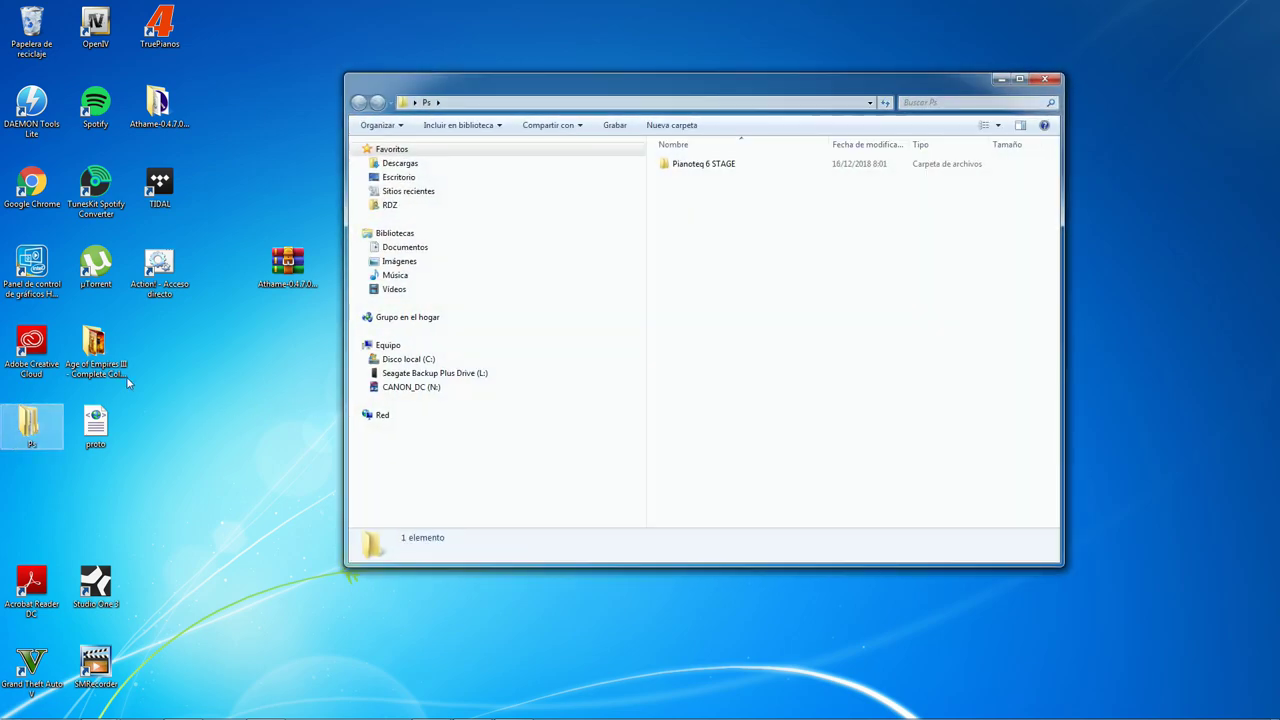
pyautogui.doubleClick(715, 168)
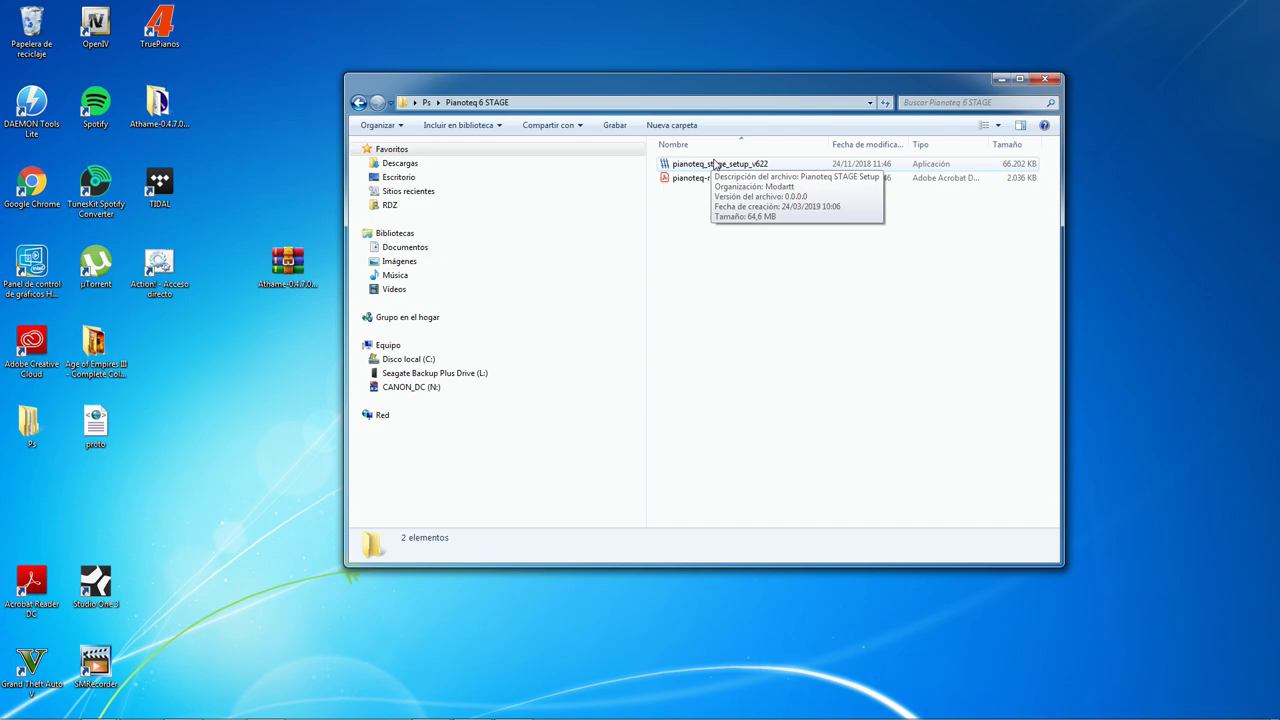
pyautogui.click(1001, 79)
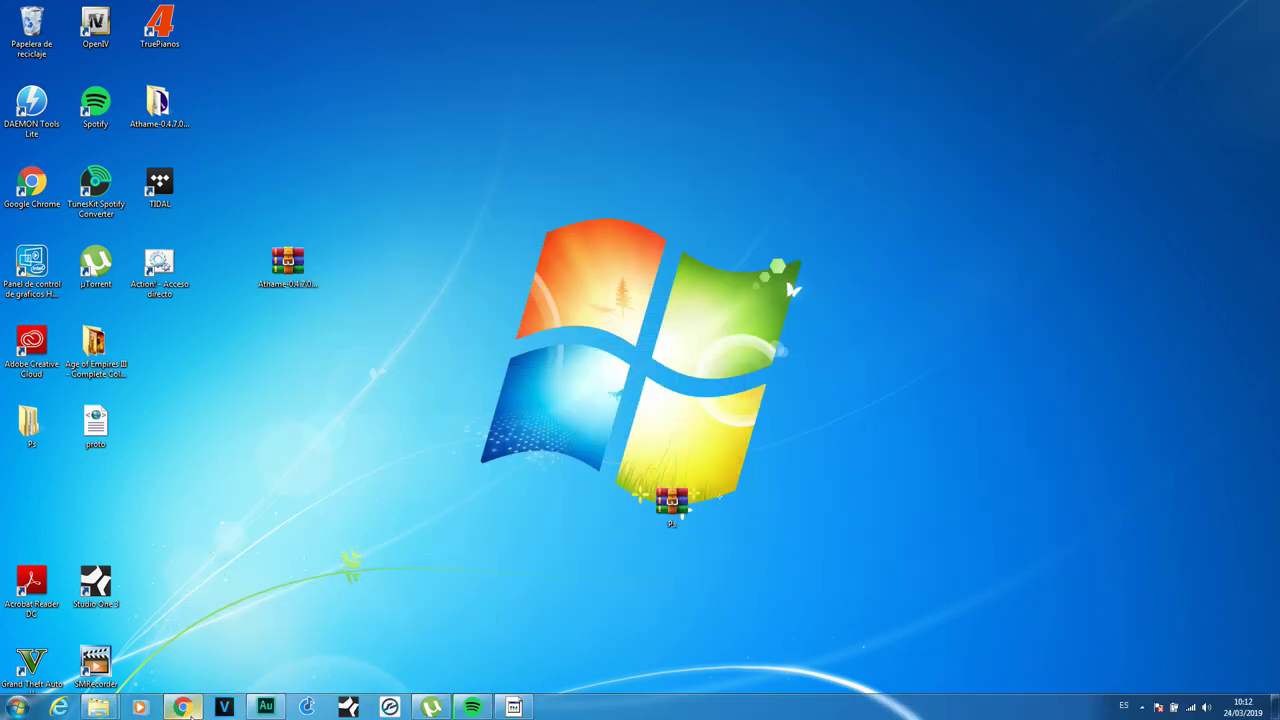
# - Switch to Chrome and review the Cantabile Lite free VST host page, including its download option and feature list
pyautogui.click(185, 708)
pyautogui.click(400, 20)
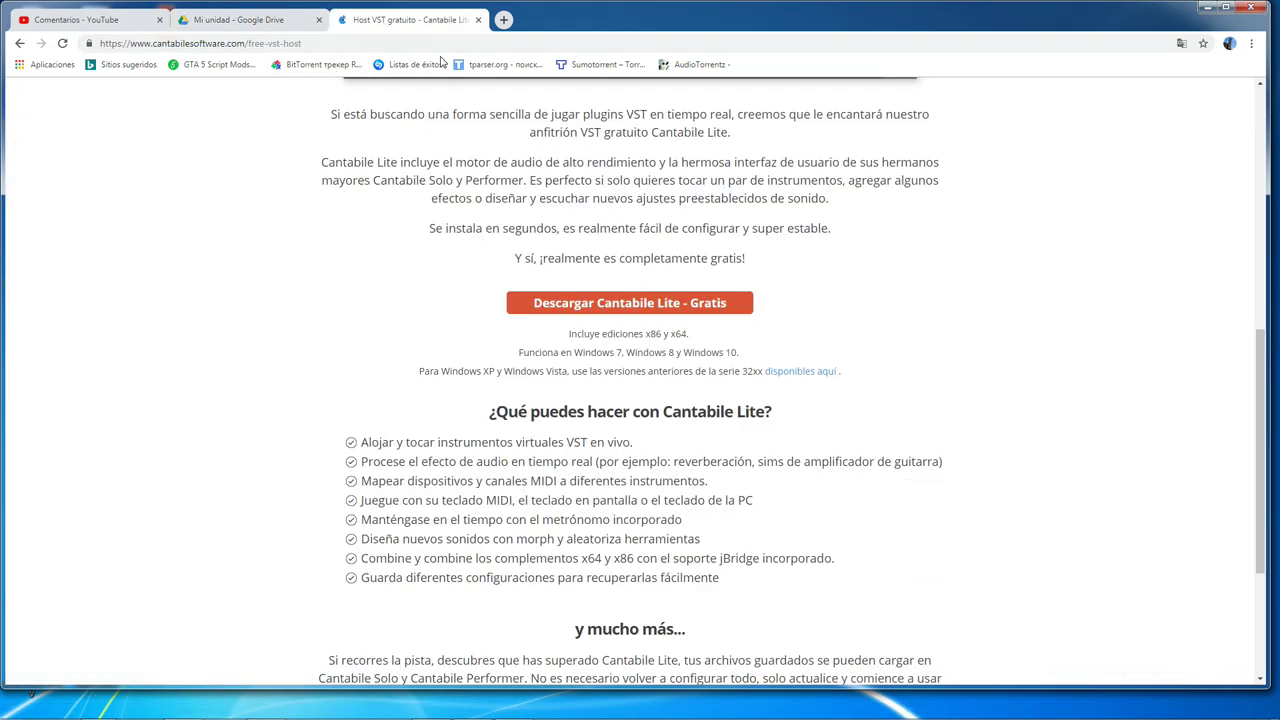
pyautogui.scroll(6, 519, 114)
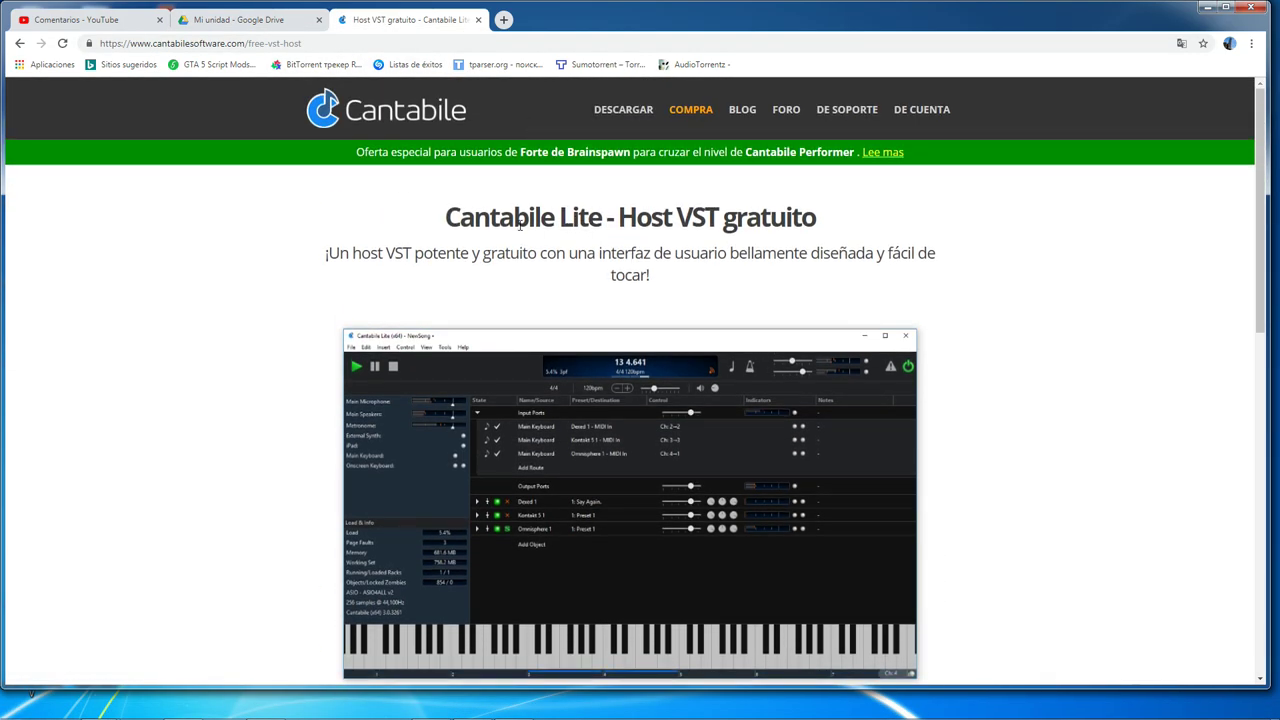
pyautogui.moveTo(578, 218); pyautogui.dragTo(738, 218)
pyautogui.click(738, 218)
pyautogui.scroll(-4, 648, 438)
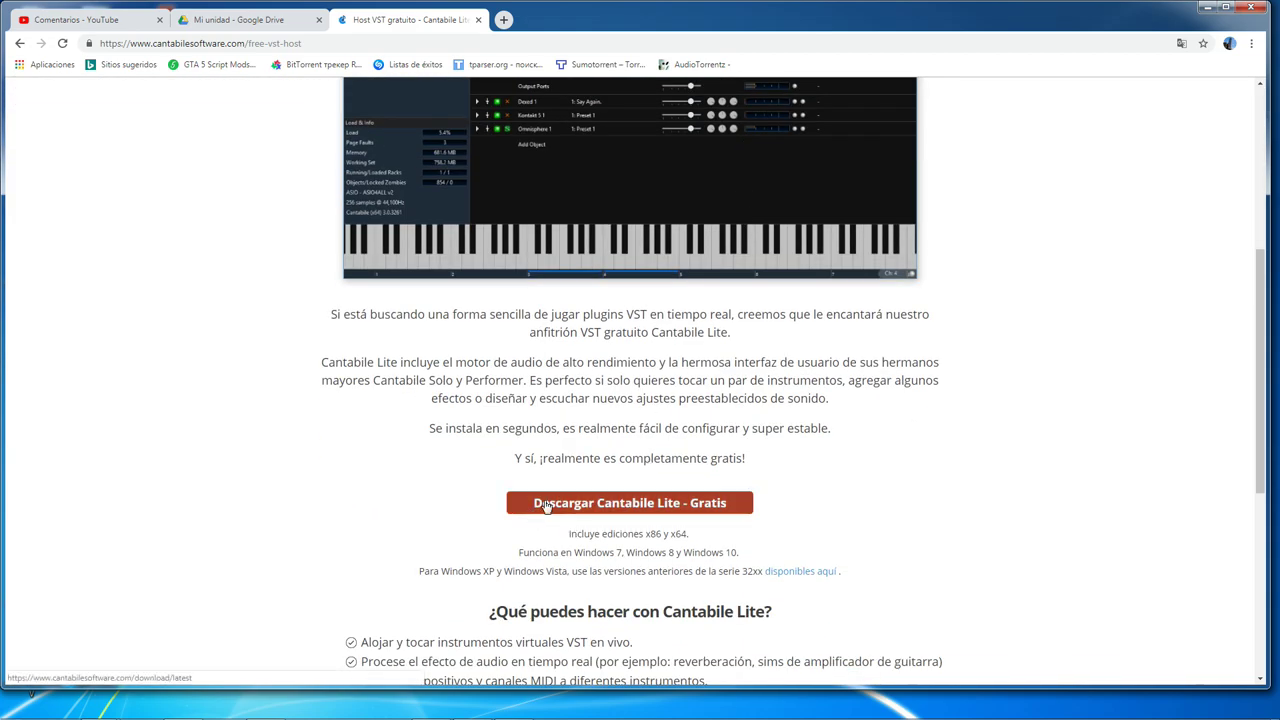
pyautogui.scroll(-3, 754, 505)
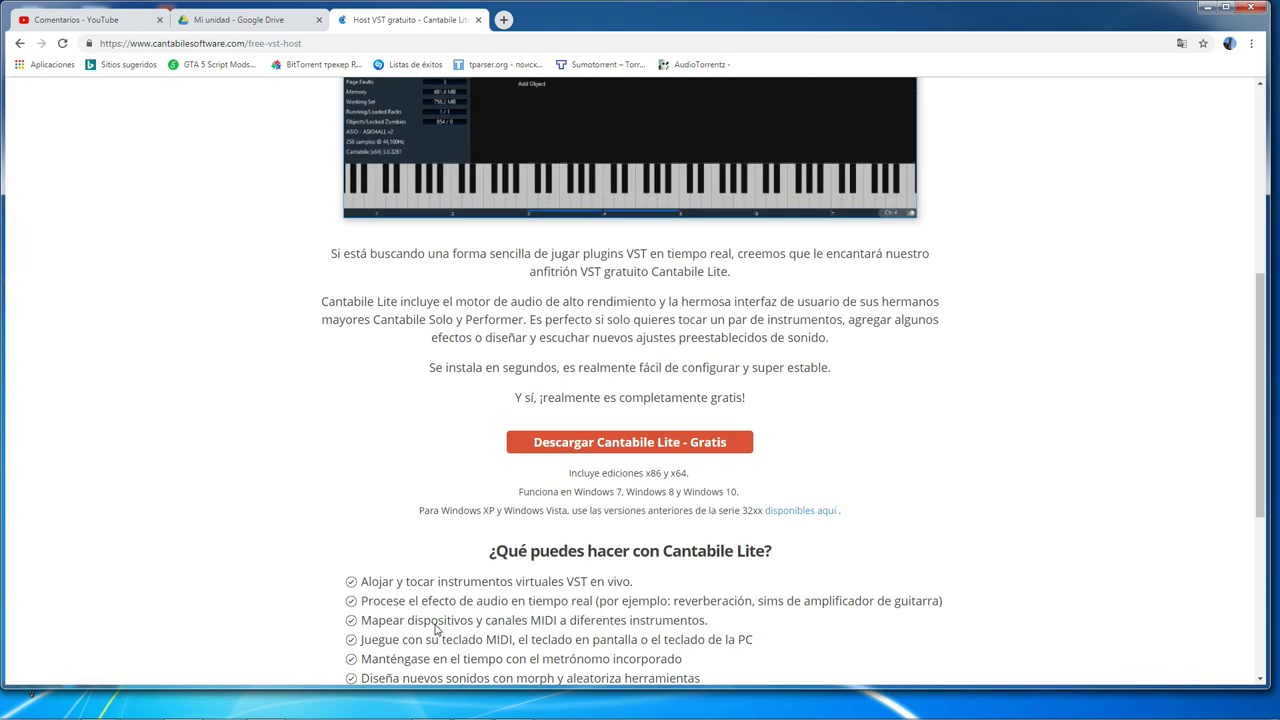
# - Run the SetupCantabile-3570 installer from the Descargas folder and allow it to make changes to the computer
pyautogui.moveTo(98, 707)
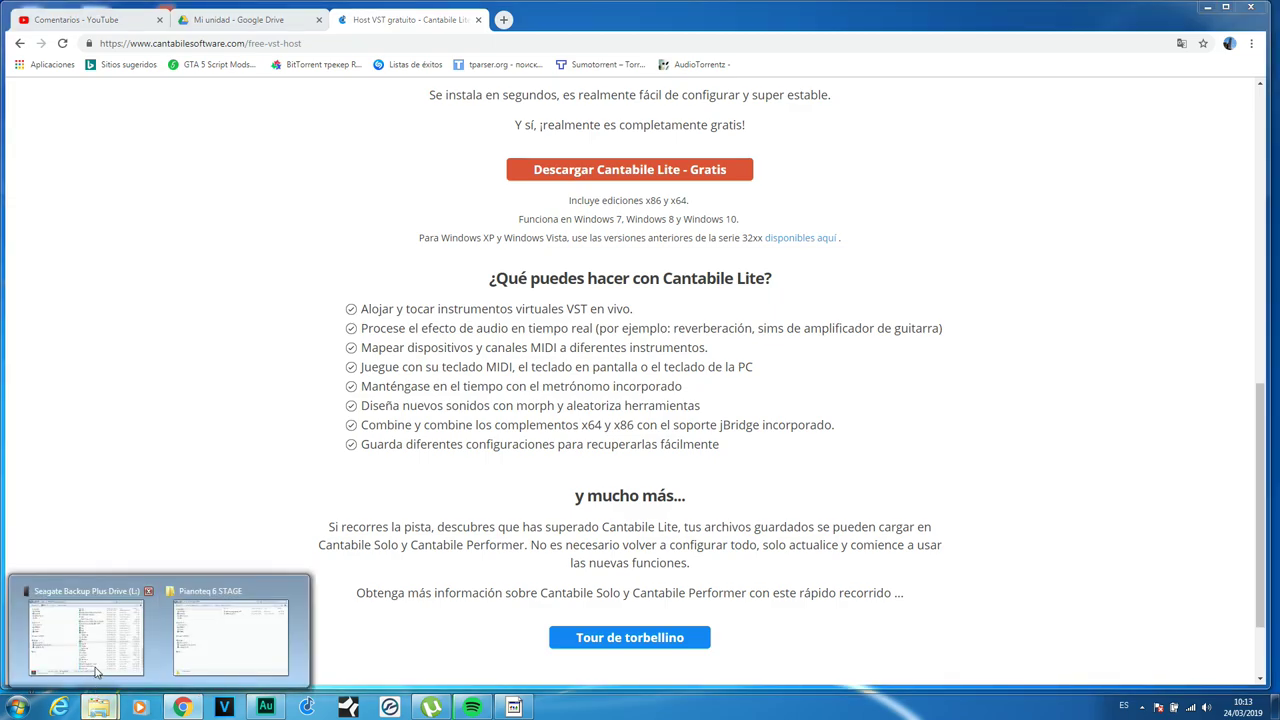
pyautogui.click(88, 614)
pyautogui.click(440, 131)
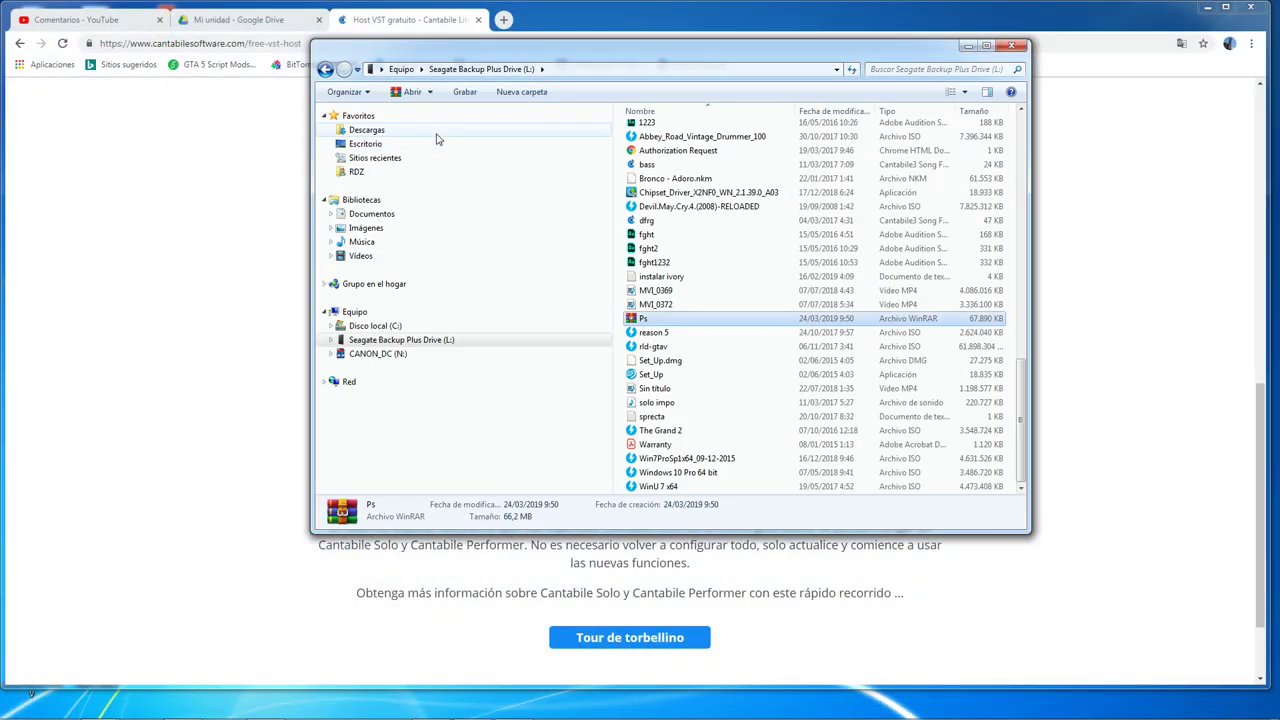
pyautogui.click(693, 372)
pyautogui.scroll(-14, 693, 372)
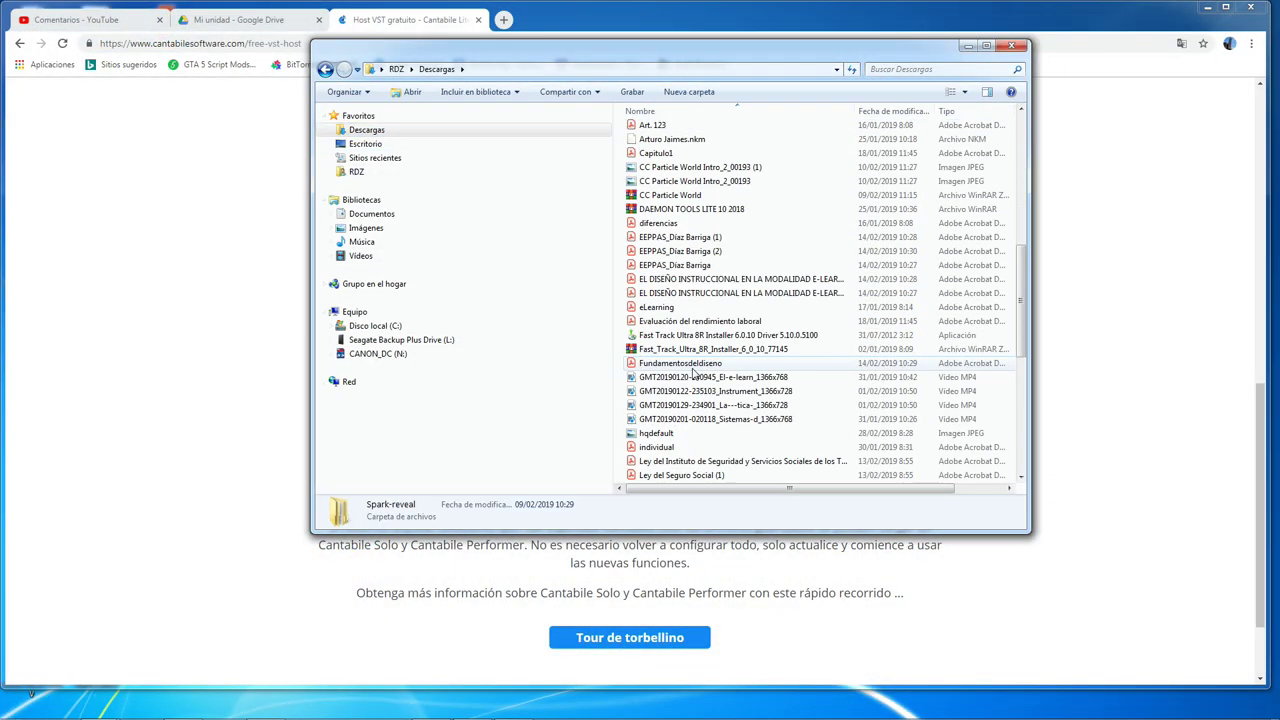
pyautogui.scroll(-3, 693, 240)
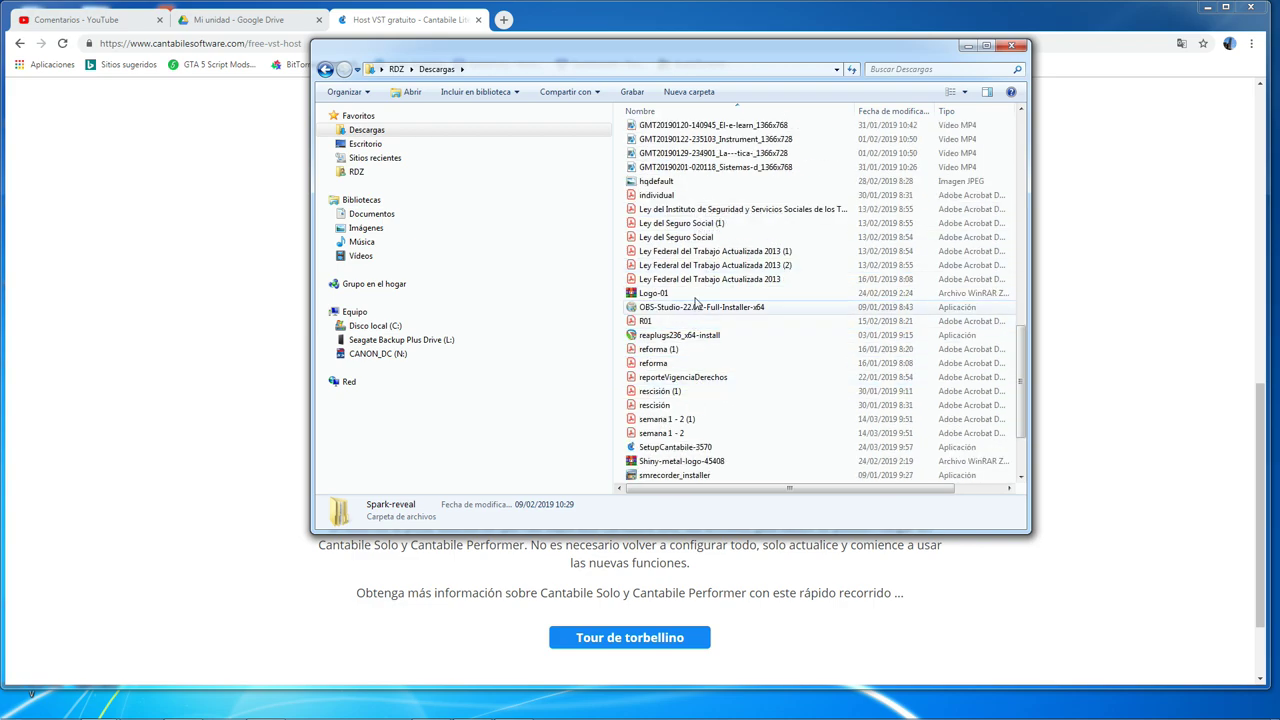
pyautogui.click(679, 447)
pyautogui.doubleClick(679, 447)
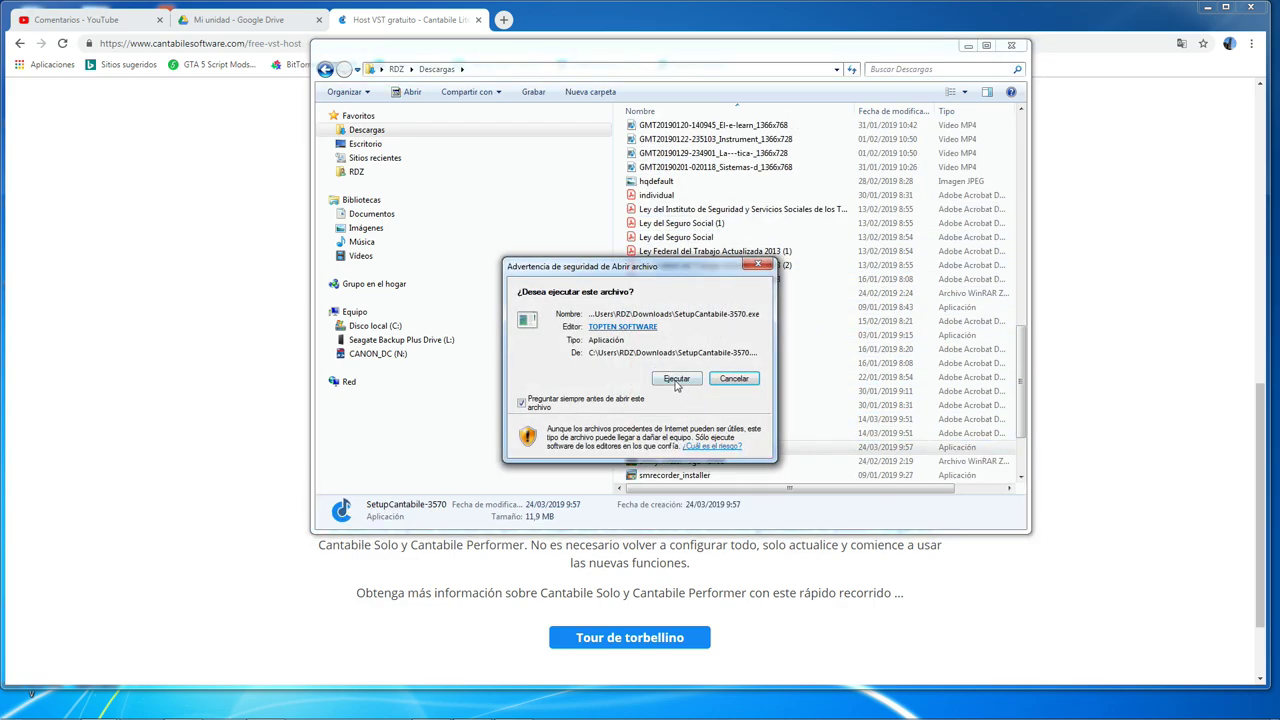
pyautogui.click(680, 383)
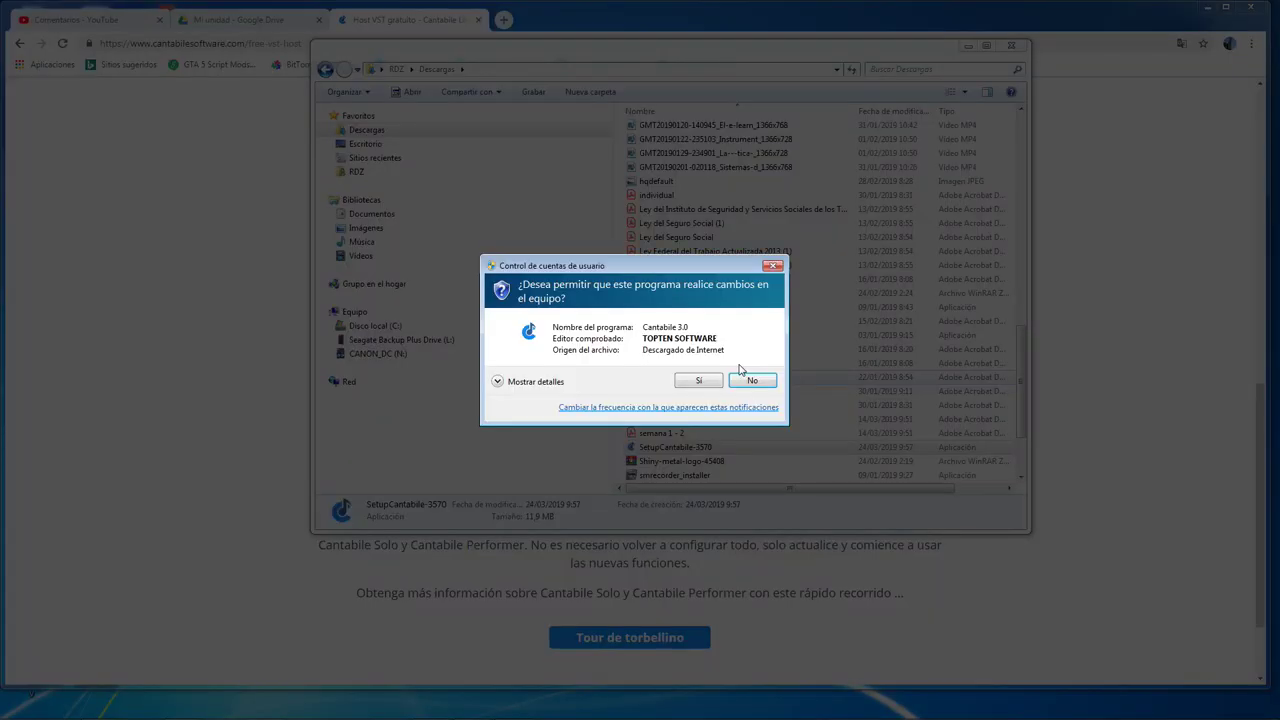
pyautogui.click(706, 381)
# - Install Cantabile 3, clear the other windows from the desktop and finish the setup with Launch Cantabile enabled
pyautogui.click(716, 480)
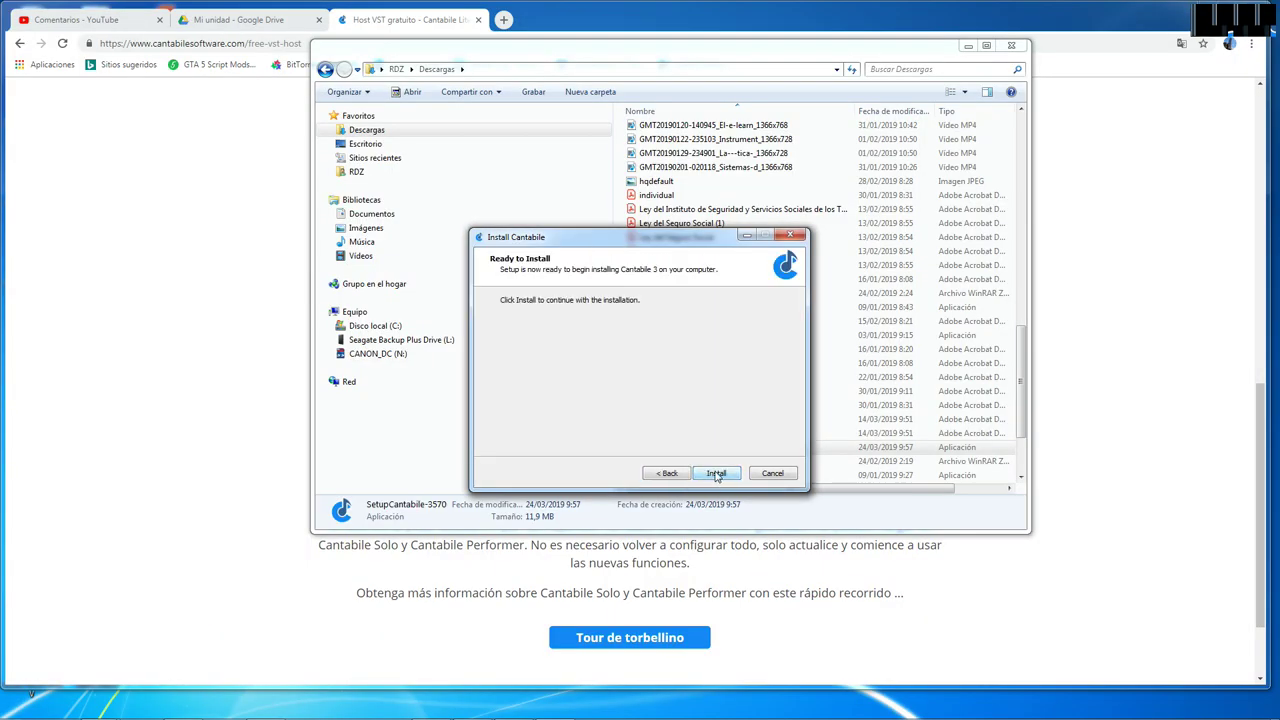
pyautogui.click(716, 476)
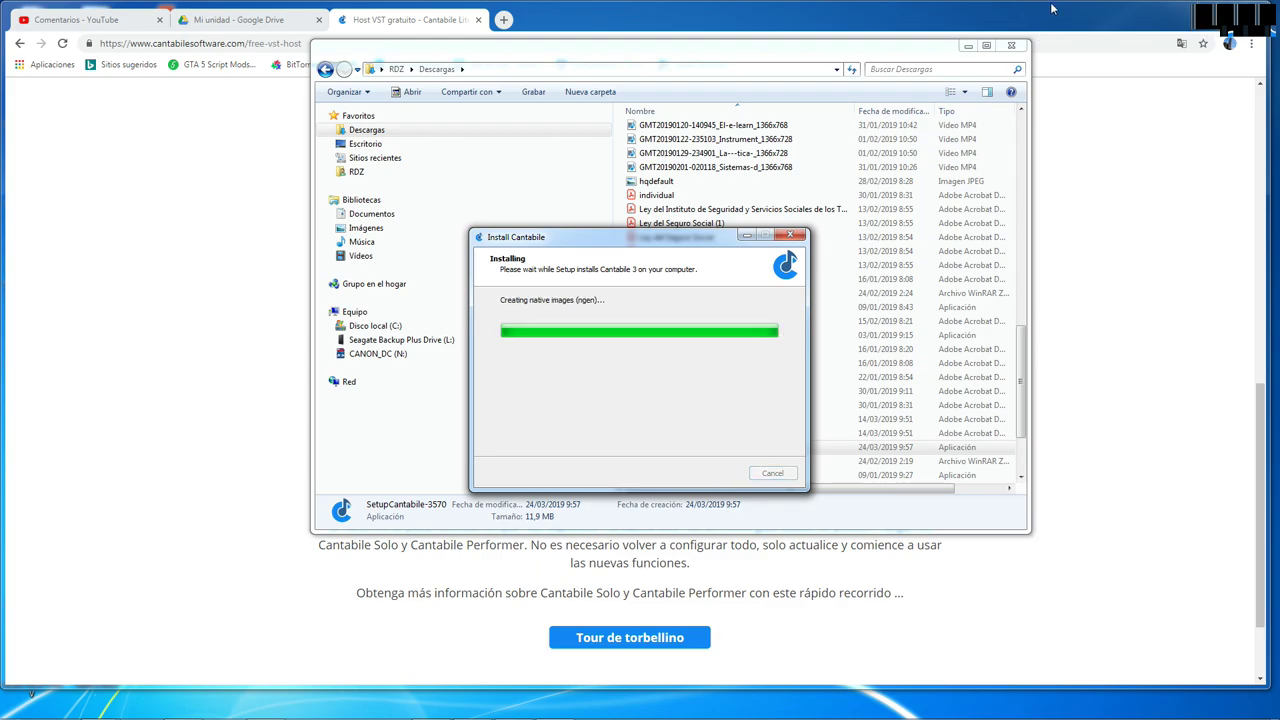
pyautogui.click(968, 45)
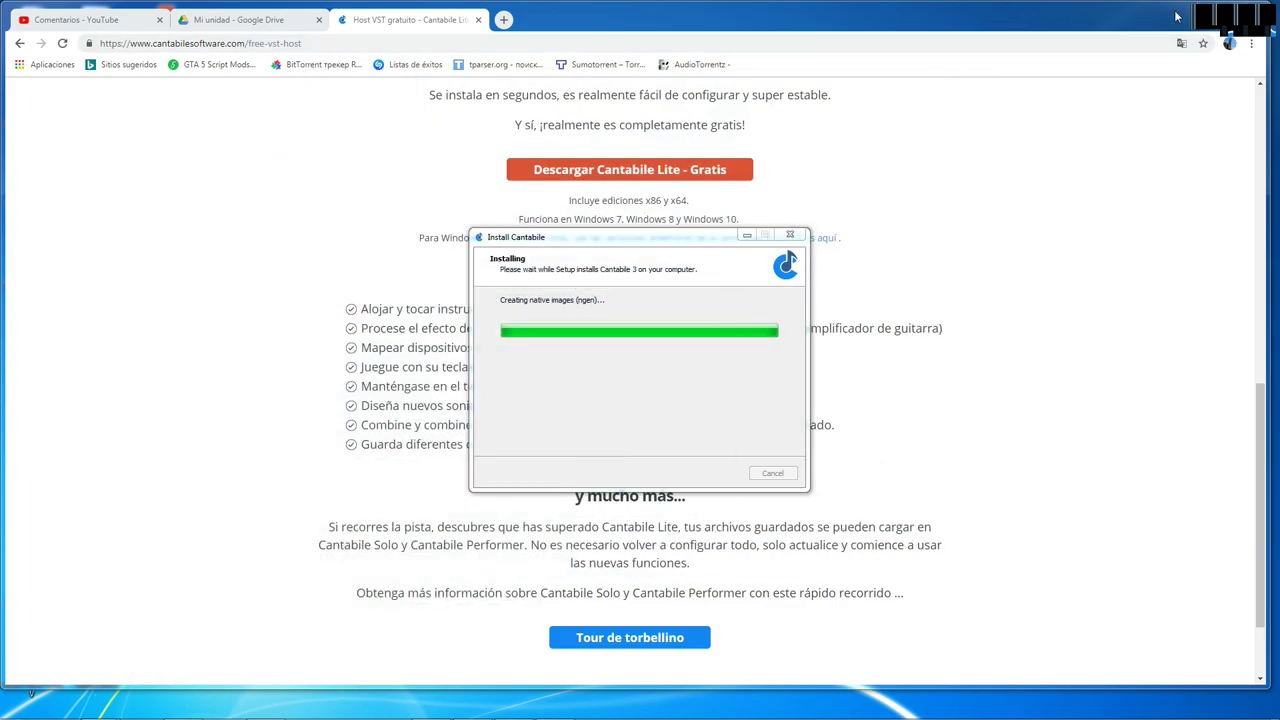
pyautogui.click(1262, 10)
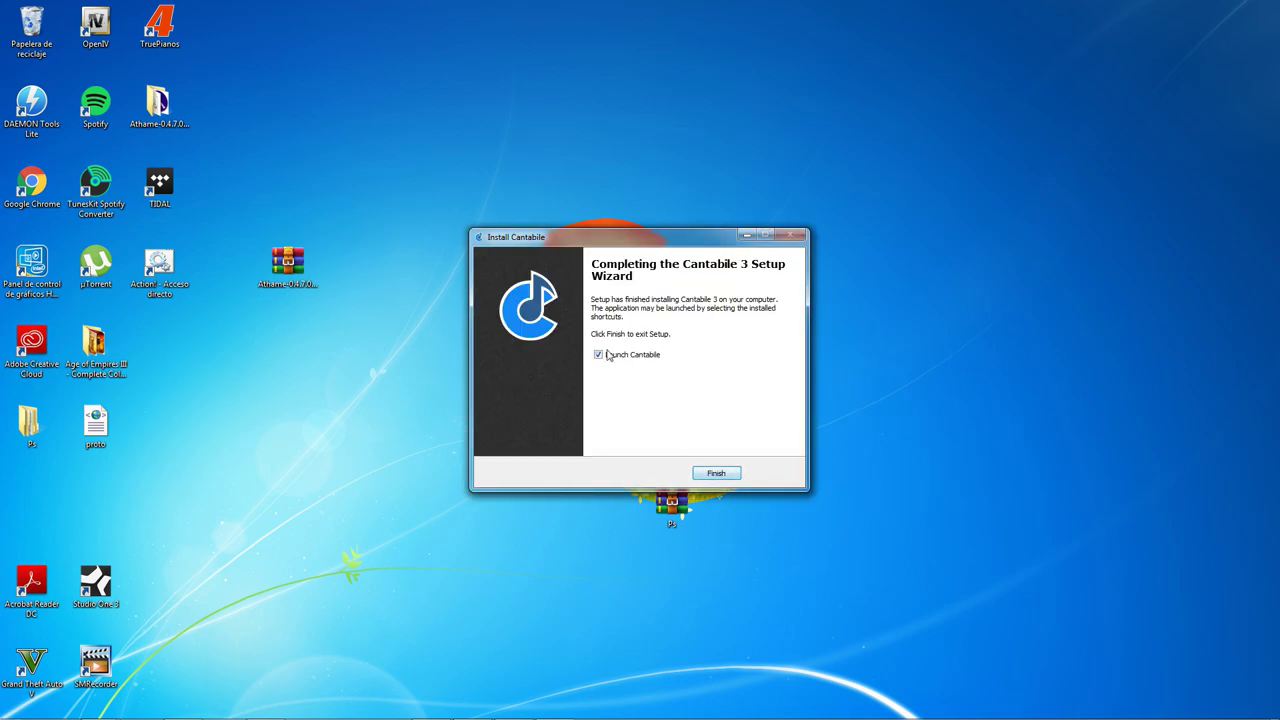
pyautogui.click(726, 474)
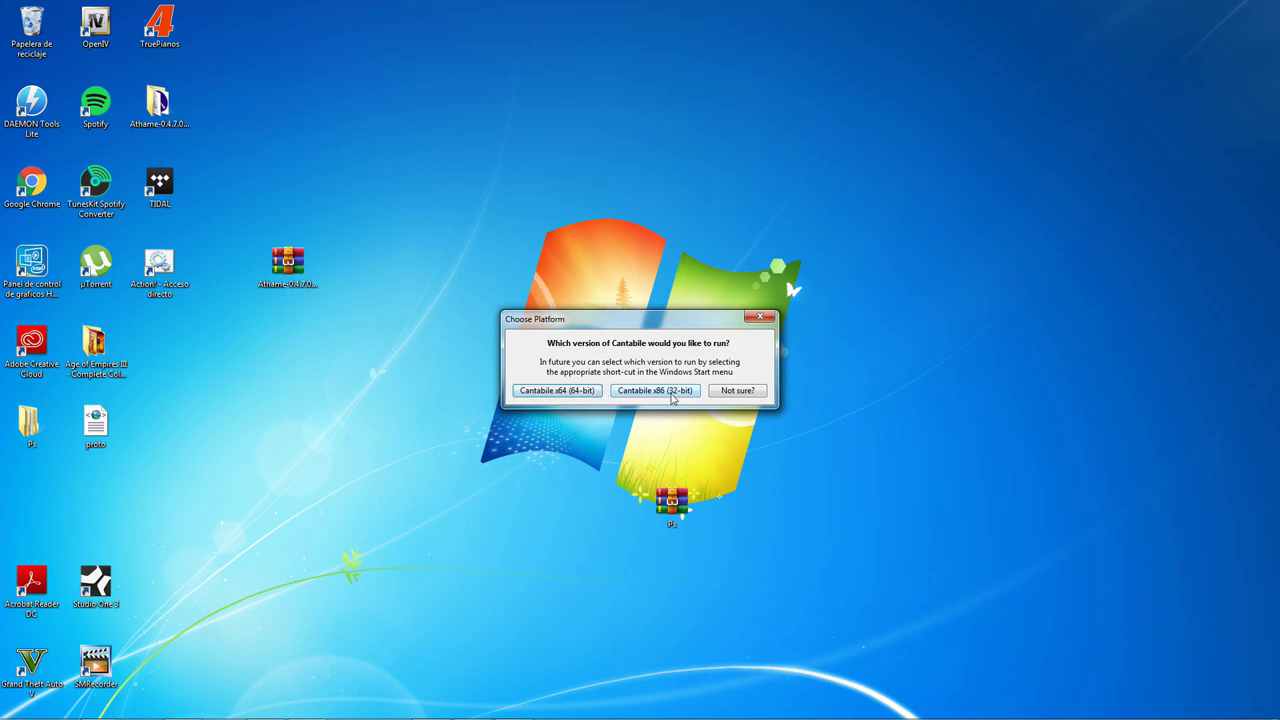
# - Check the computer's system properties from the Equipo window and start the Cantabile x64 (64-bit) version
pyautogui.click(15, 708)
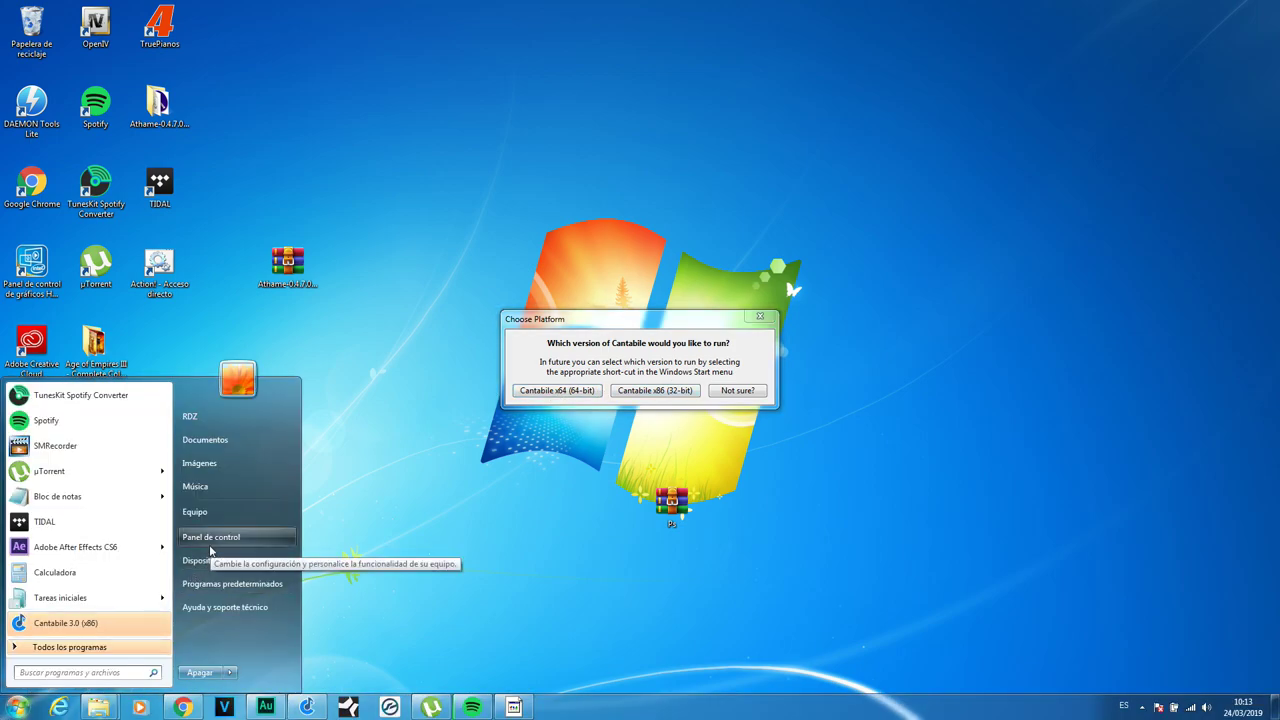
pyautogui.click(212, 548)
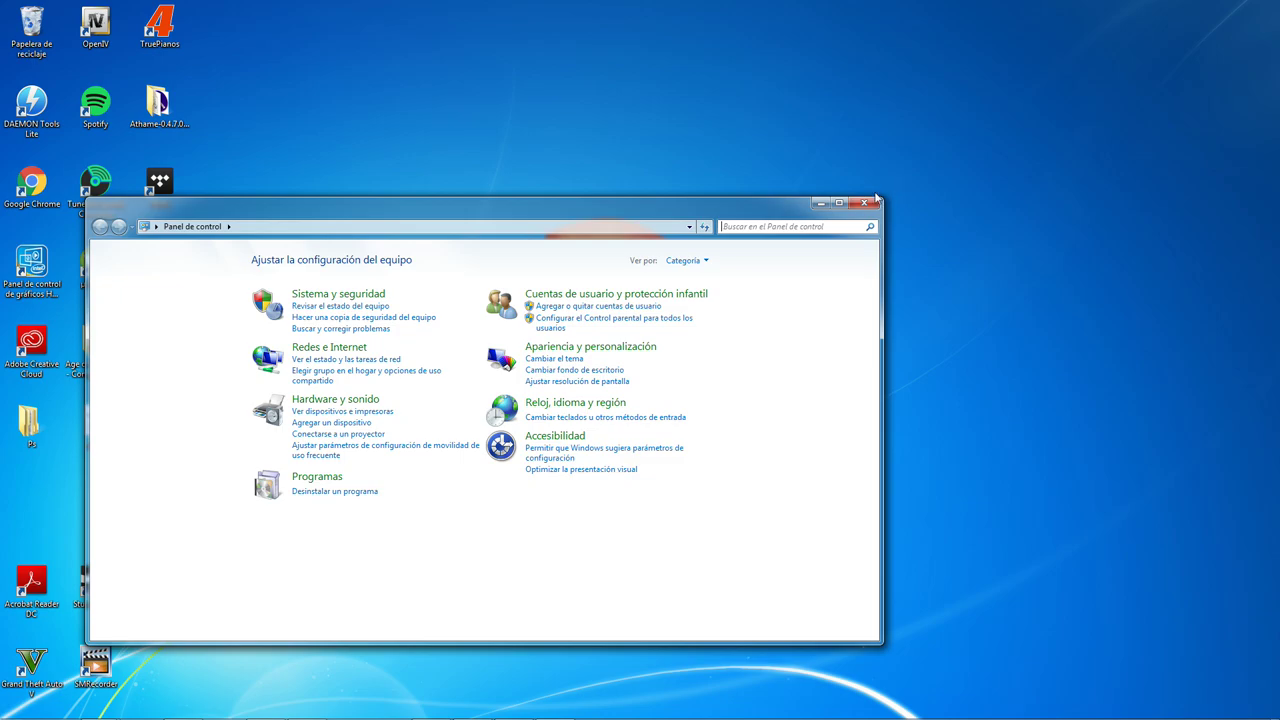
pyautogui.click(865, 203)
pyautogui.click(15, 708)
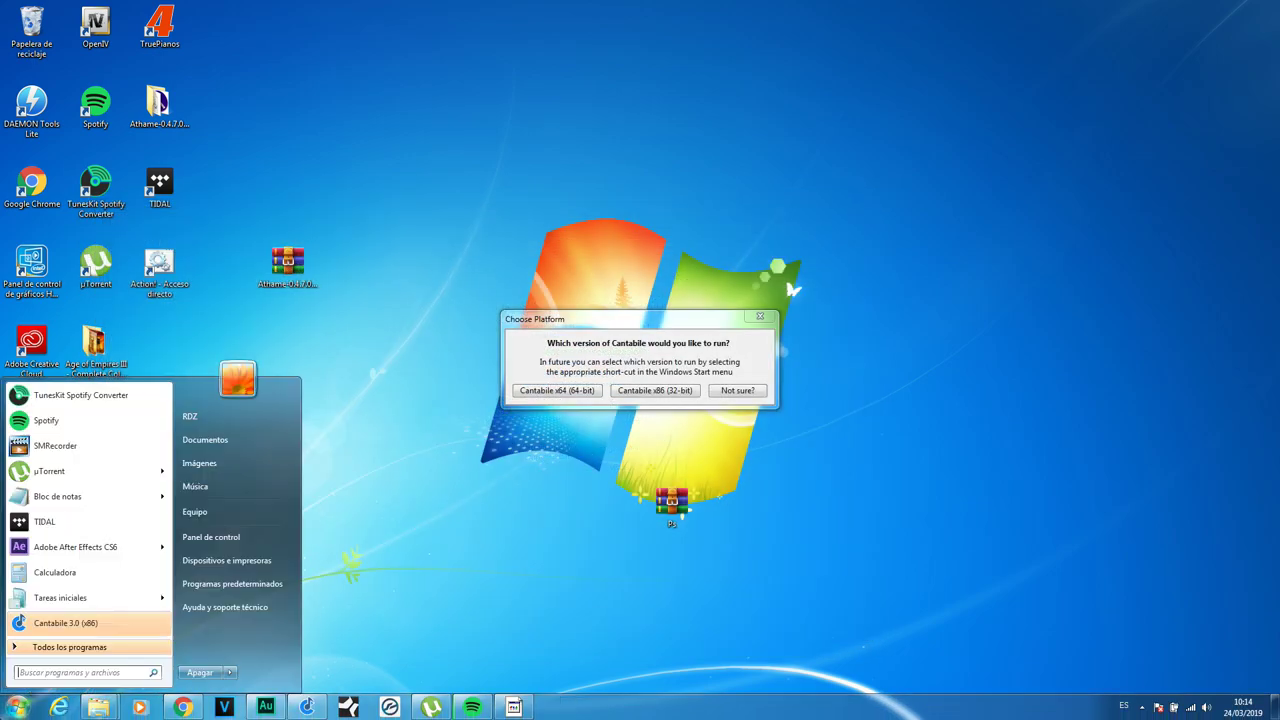
pyautogui.click(196, 514)
pyautogui.rightClick(790, 458)
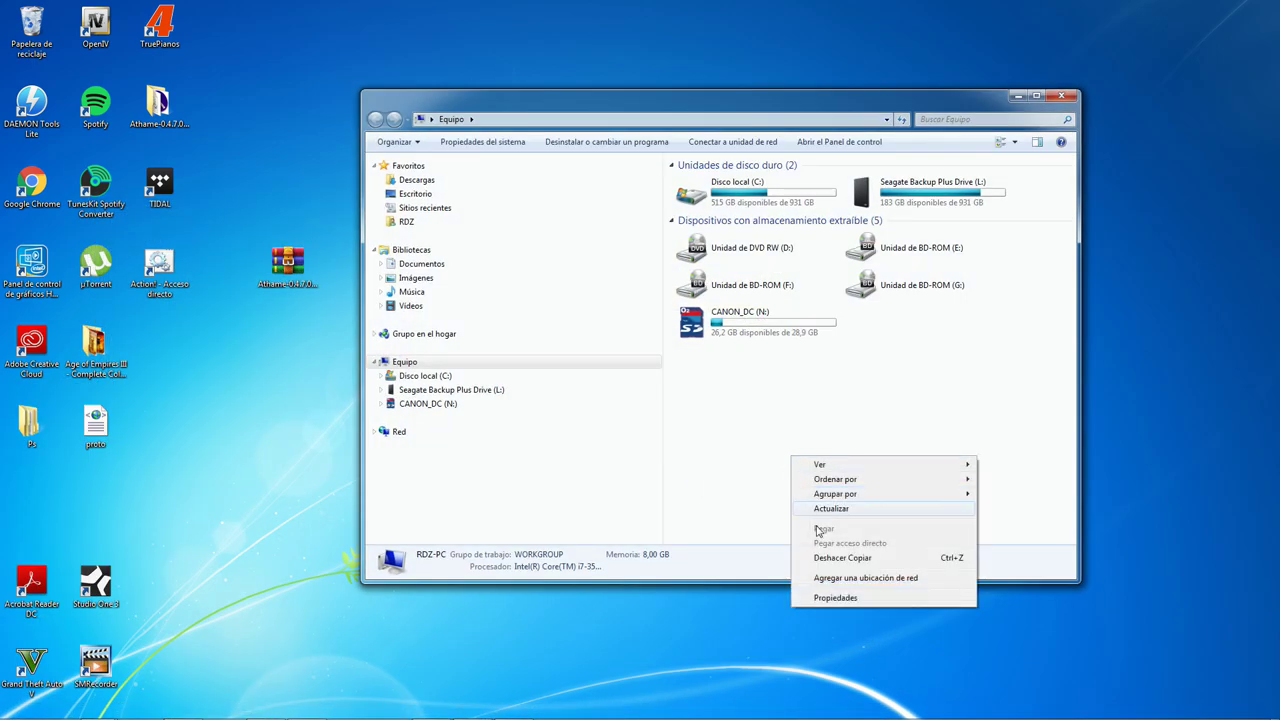
pyautogui.click(818, 598)
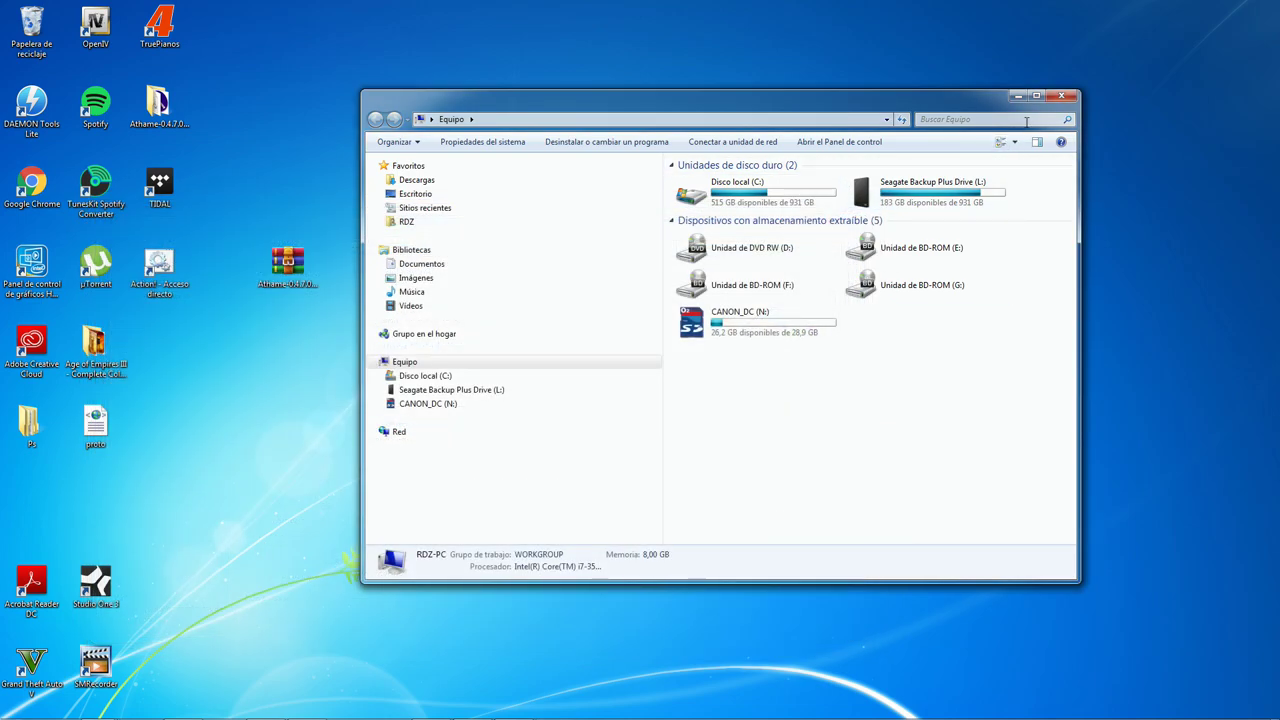
pyautogui.click(1062, 97)
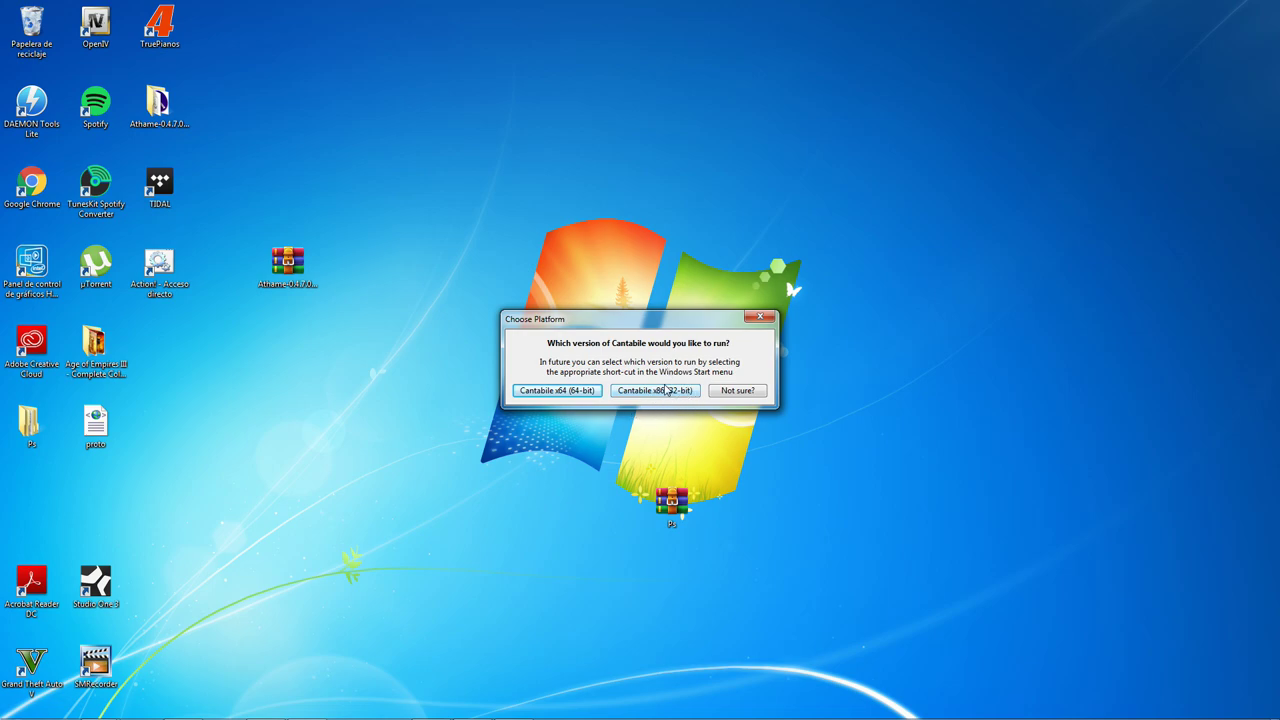
pyautogui.click(541, 392)
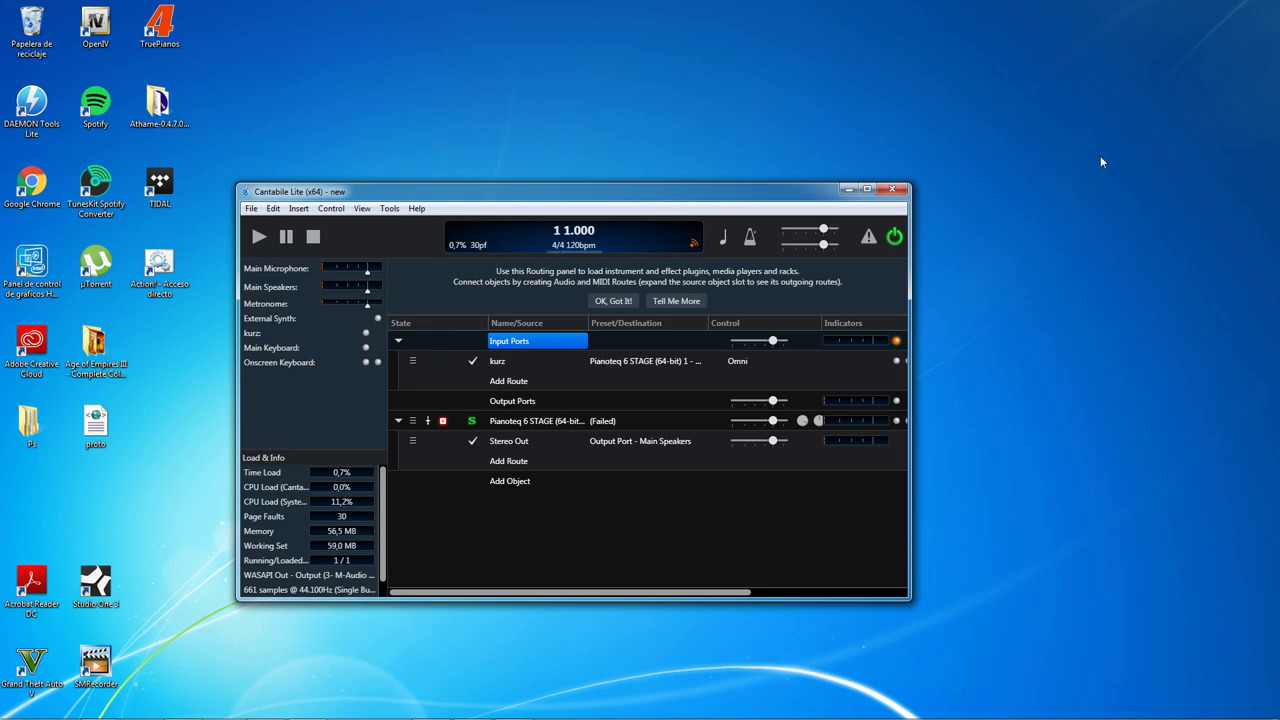
# - Look through the folders and files in the account's Mis documentos folder and close the window
pyautogui.click(17, 707)
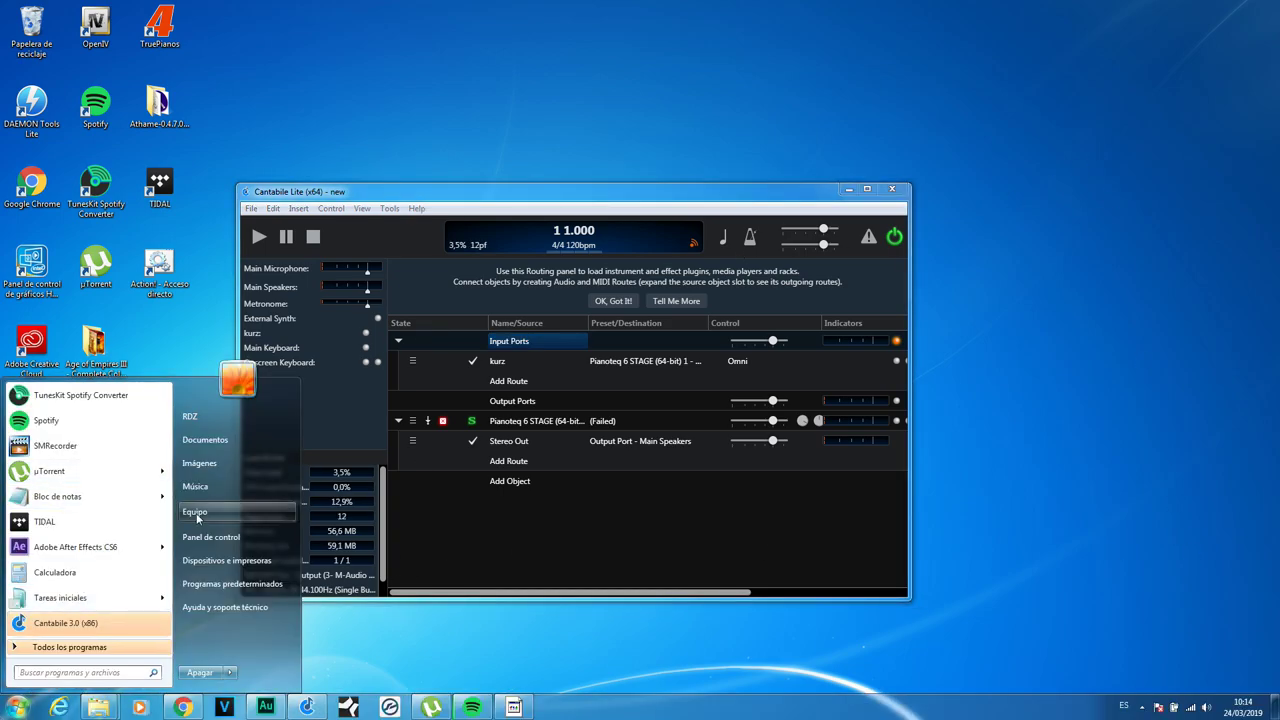
pyautogui.click(214, 416)
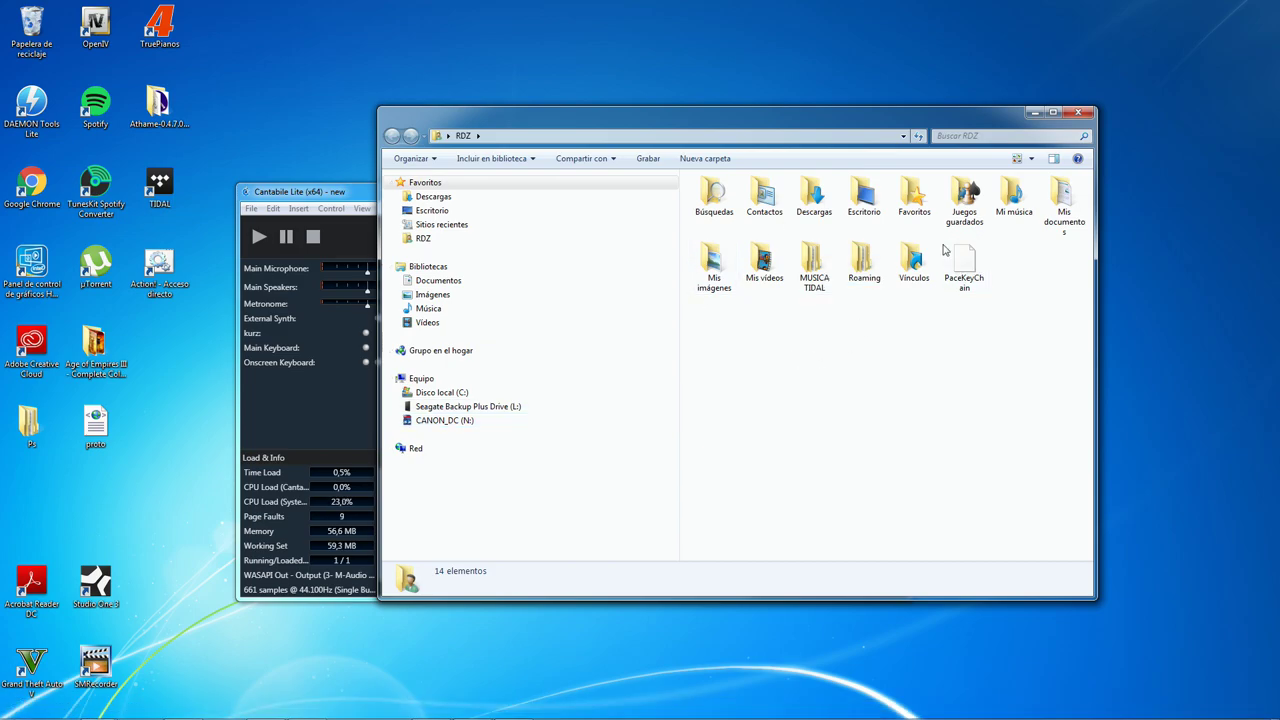
pyautogui.doubleClick(1064, 205)
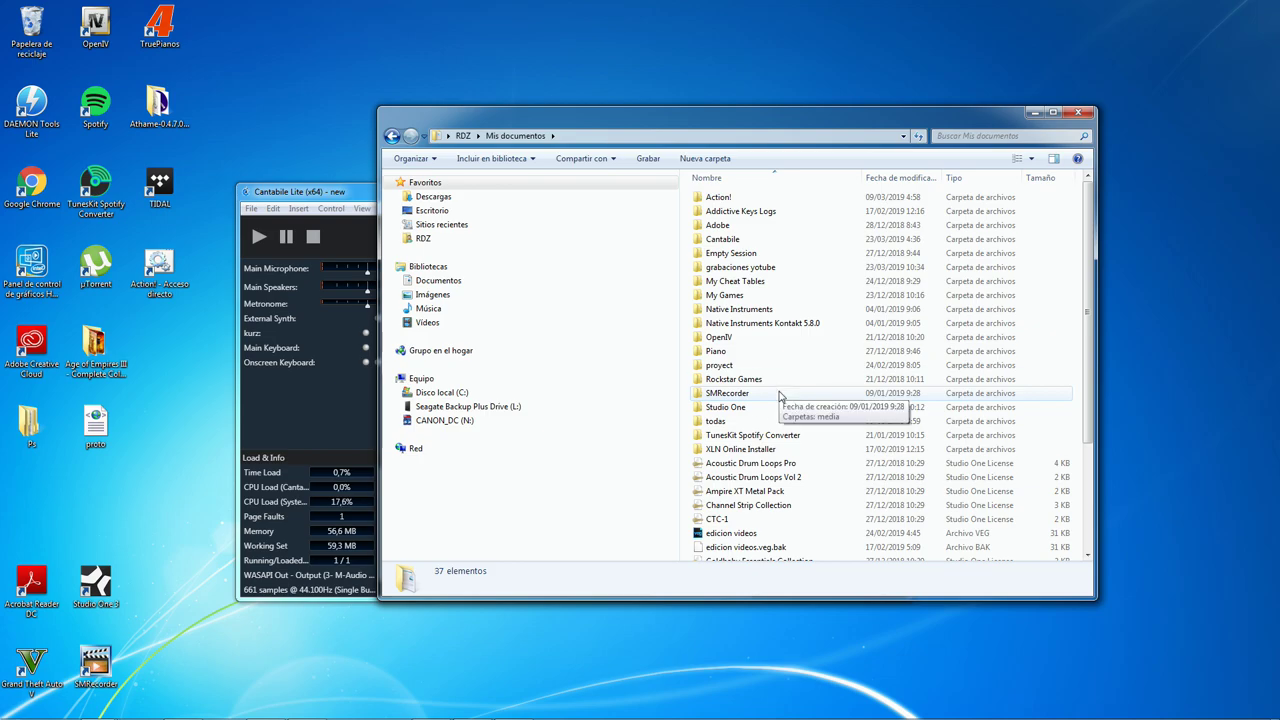
pyautogui.scroll(-4, 788, 370)
pyautogui.scroll(4, 789, 377)
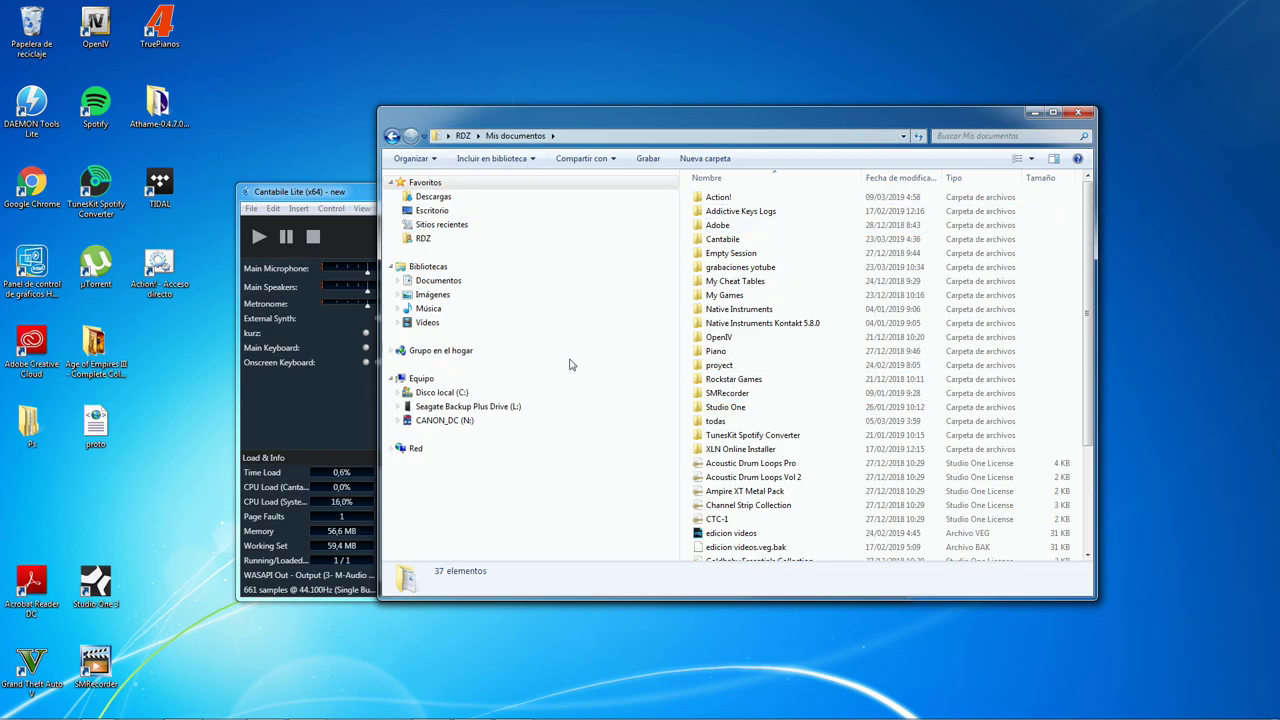
pyautogui.scroll(-4, 703, 400)
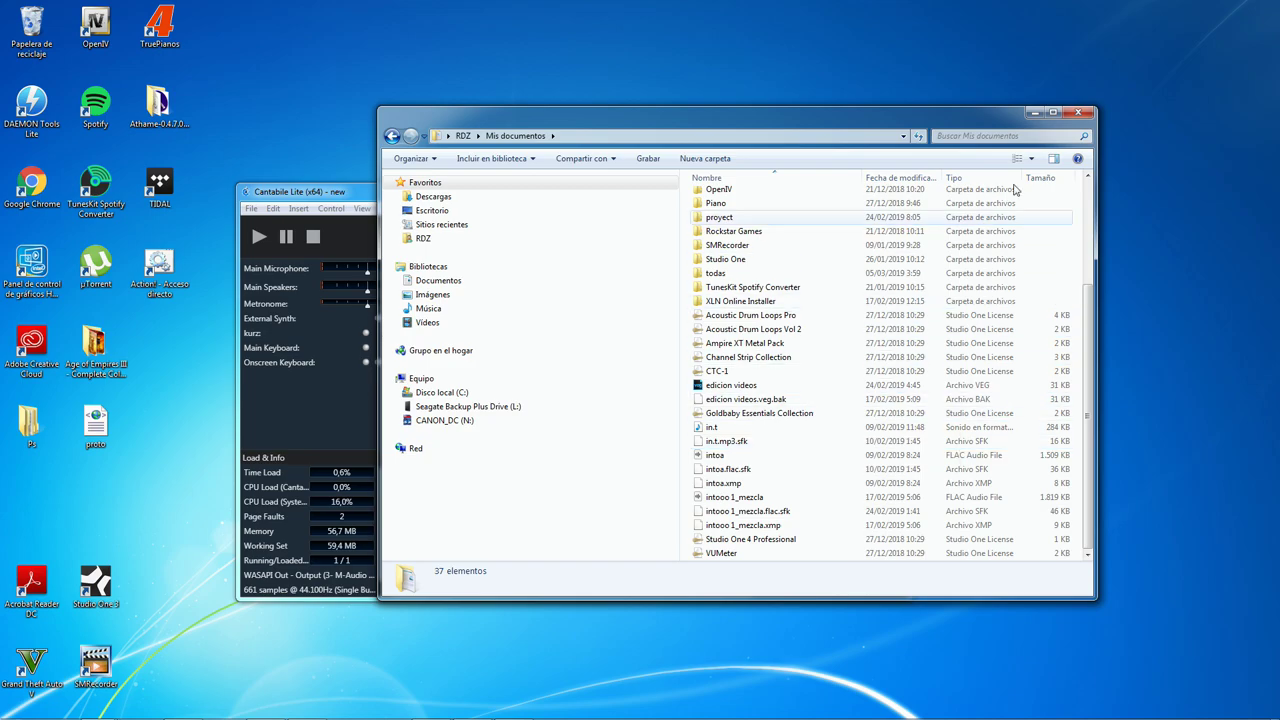
pyautogui.click(1079, 112)
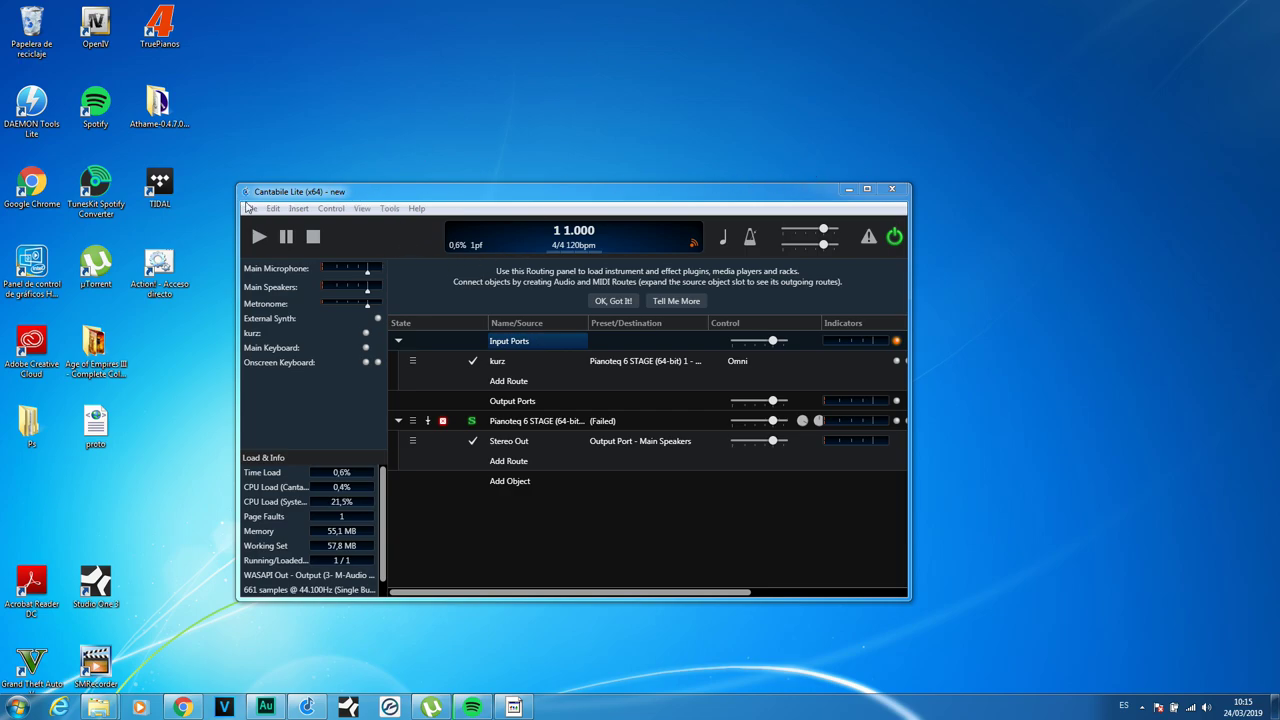
# - Set the audio driver in the audio engine options to WASAPI Out - Output (3- M-Audio Fast Track Ultra 8R)
pyautogui.click(846, 189)
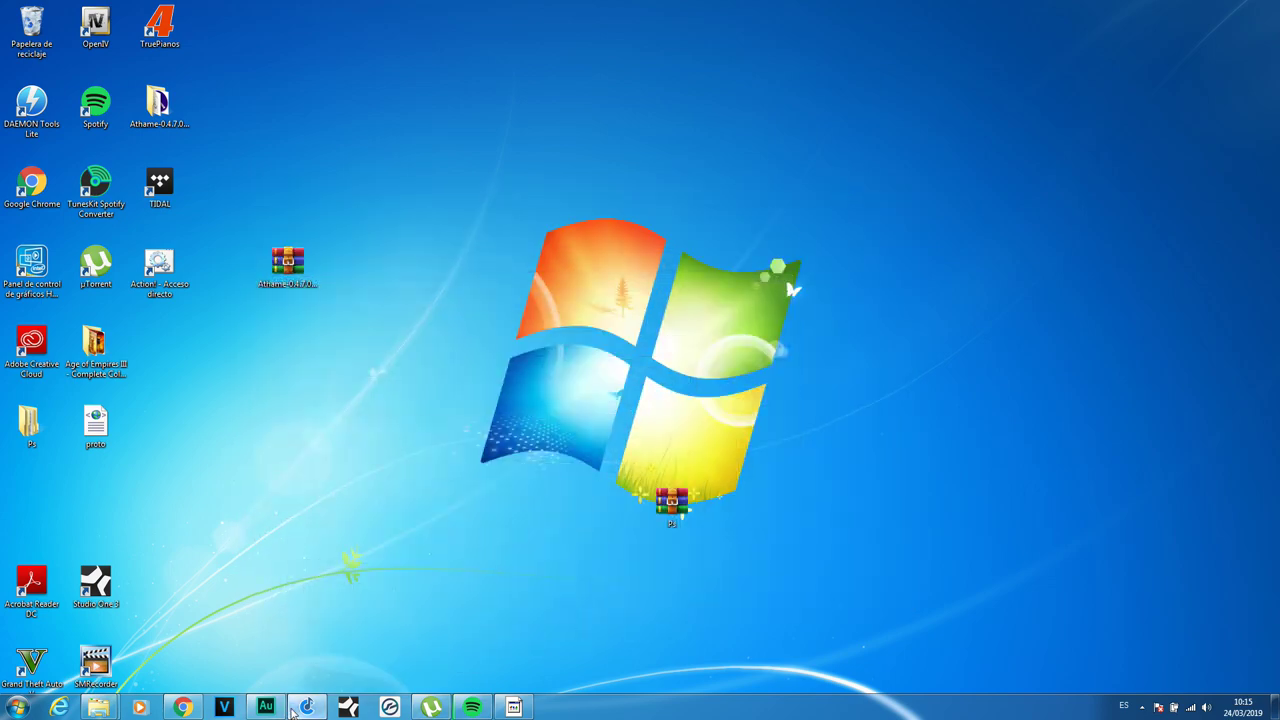
pyautogui.click(305, 707)
pyautogui.click(333, 208)
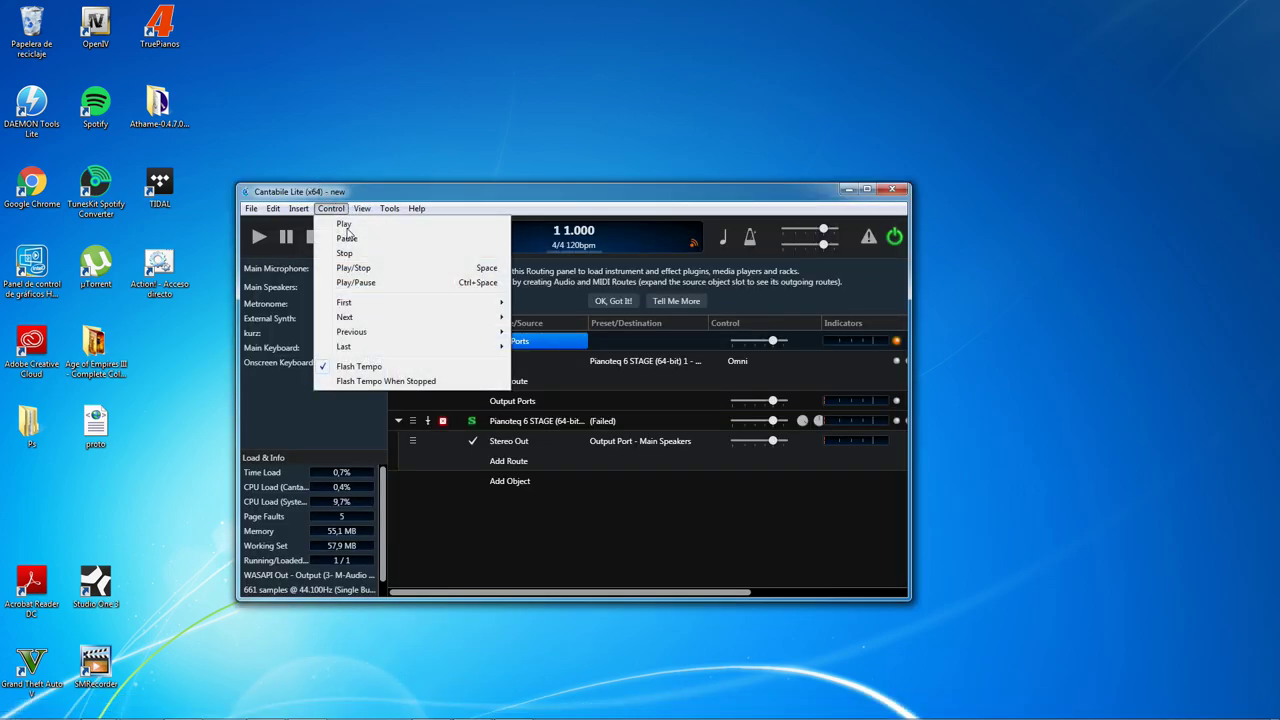
pyautogui.moveTo(384, 207)
pyautogui.click(424, 367)
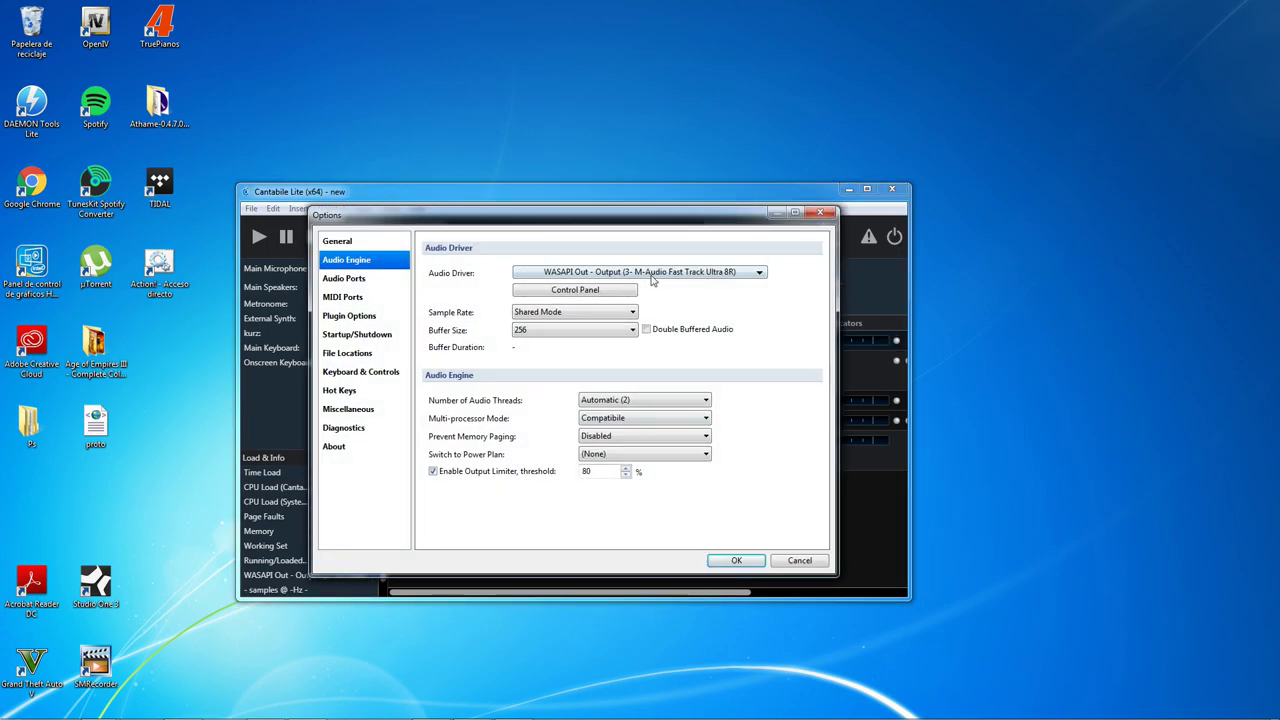
pyautogui.click(632, 272)
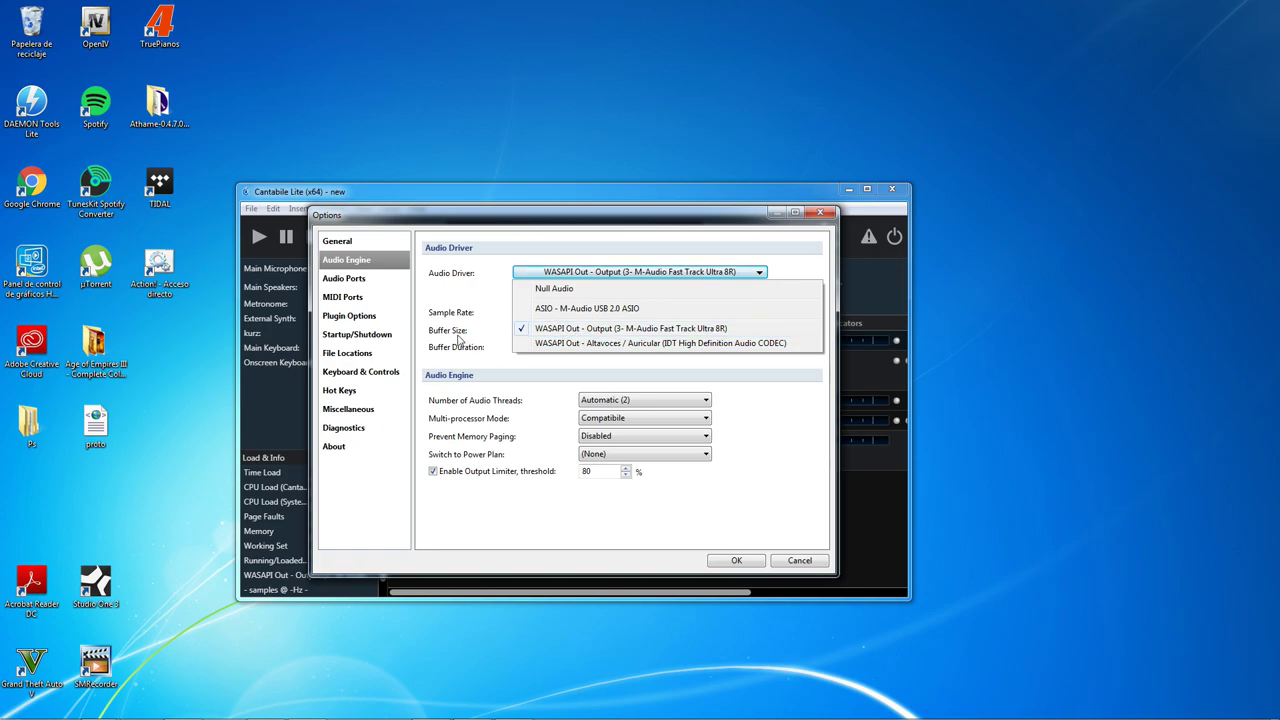
pyautogui.click(614, 333)
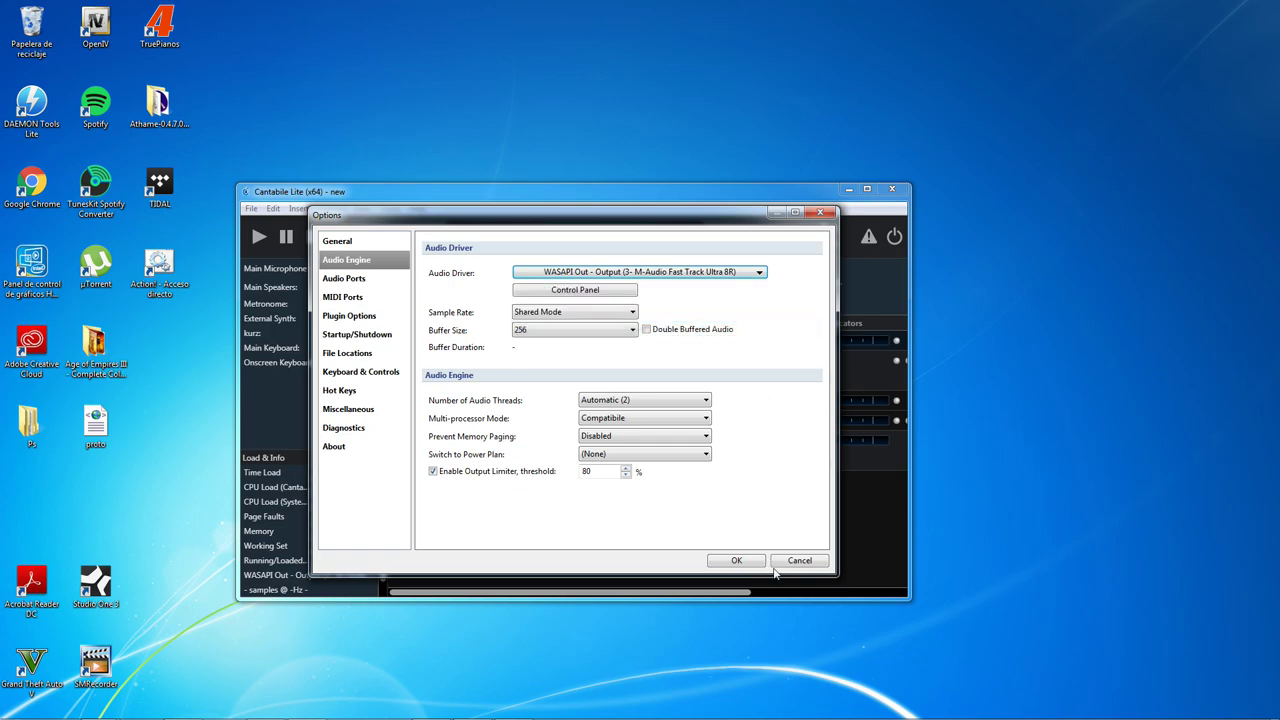
# - Add a MIDI input port named lkjggtf assigned to the Kurzweil KA90 and accept the options
pyautogui.click(355, 298)
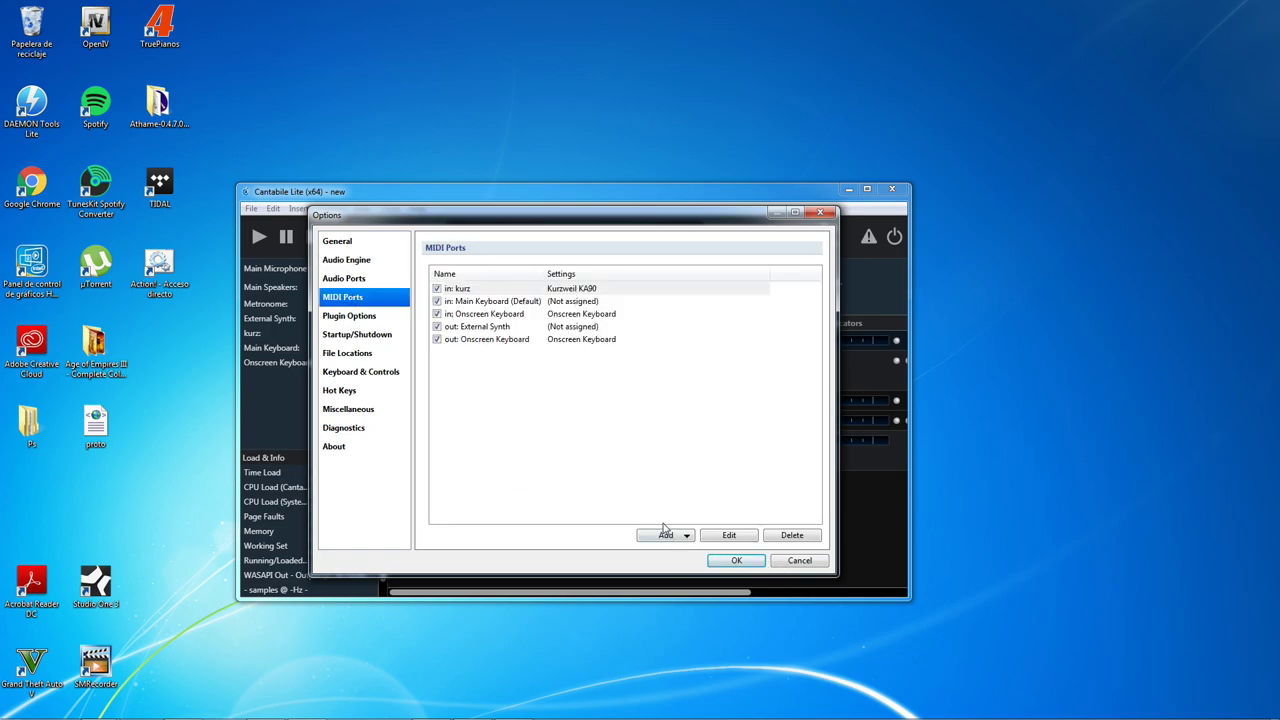
pyautogui.click(665, 536)
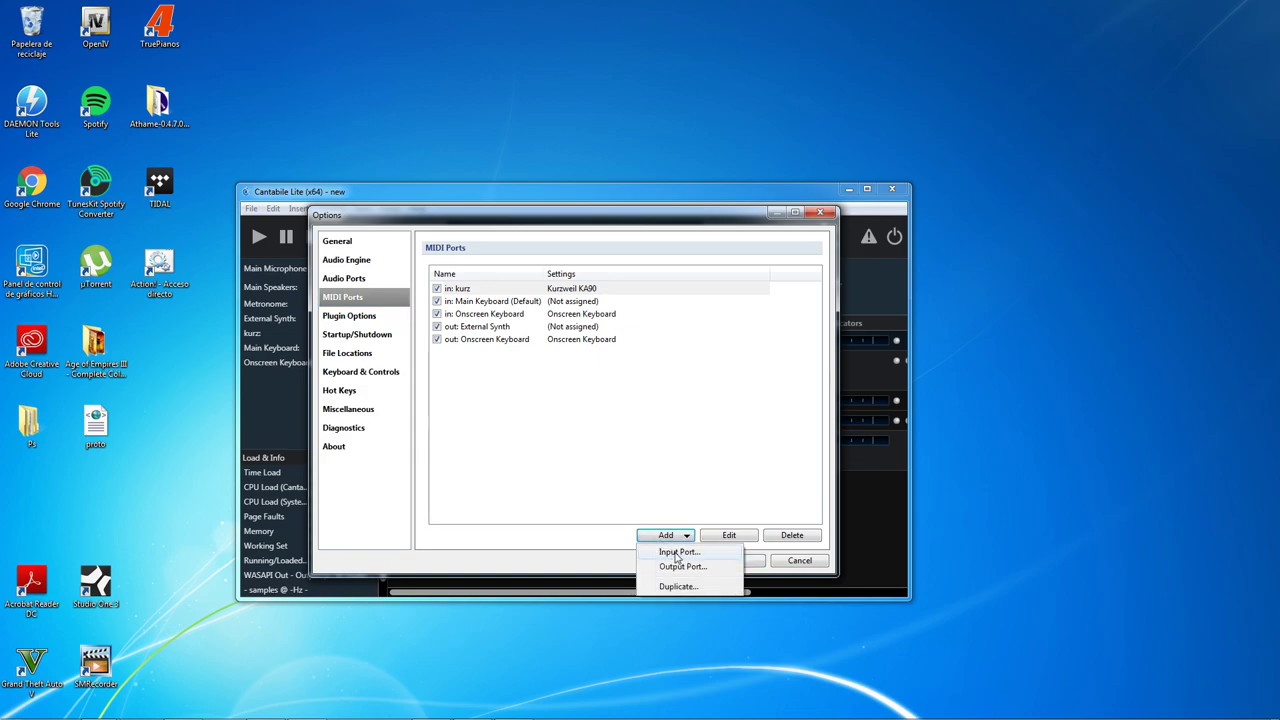
pyautogui.click(677, 553)
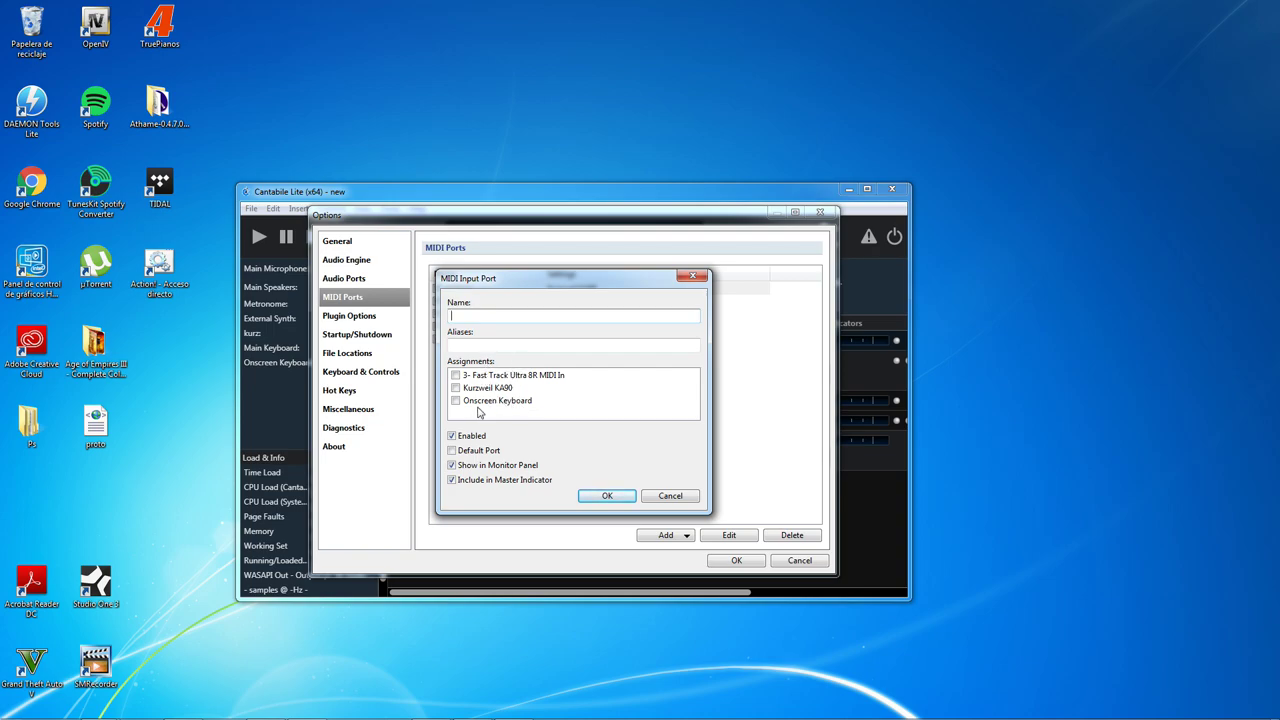
pyautogui.click(461, 392)
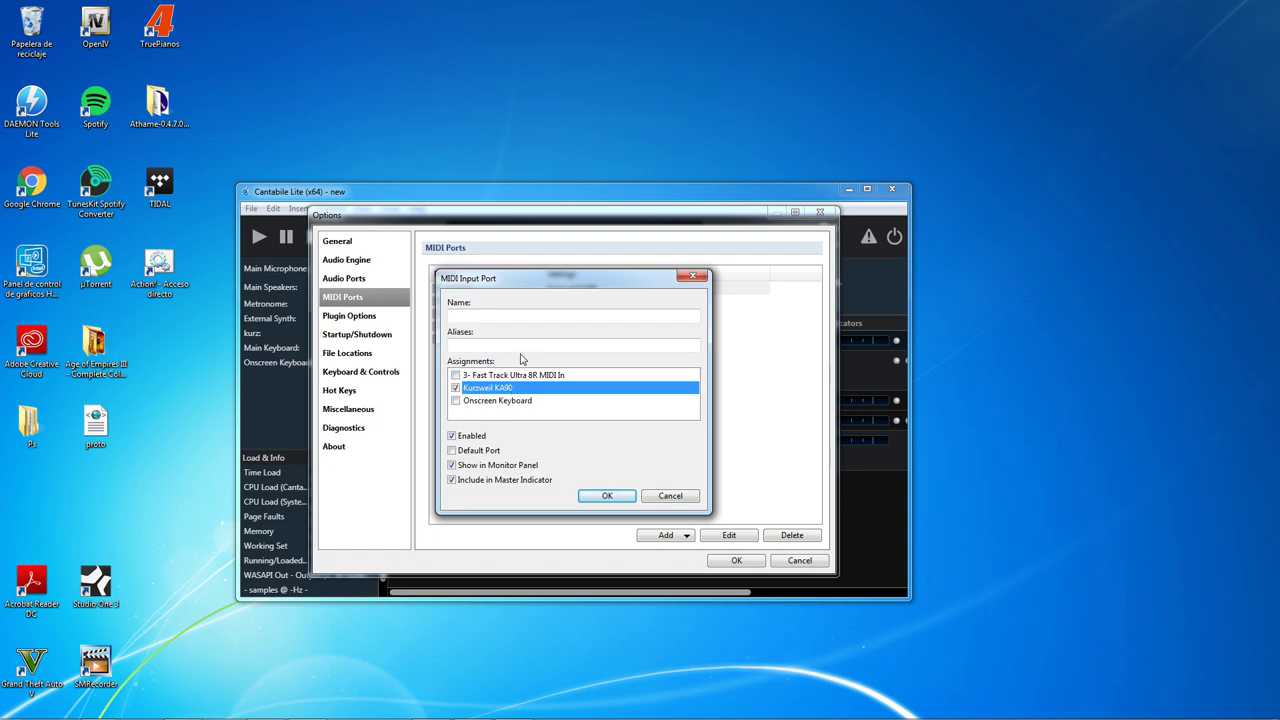
pyautogui.click(473, 318)
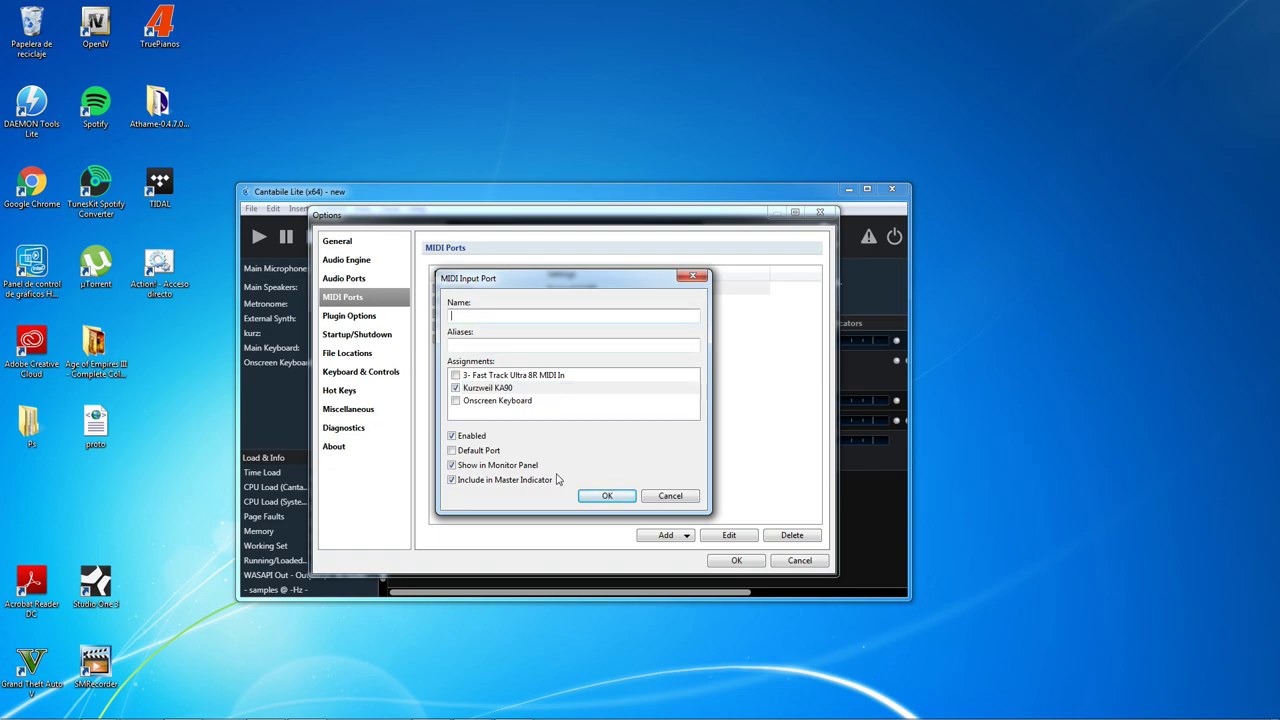
pyautogui.write('lk')
pyautogui.click(605, 495)
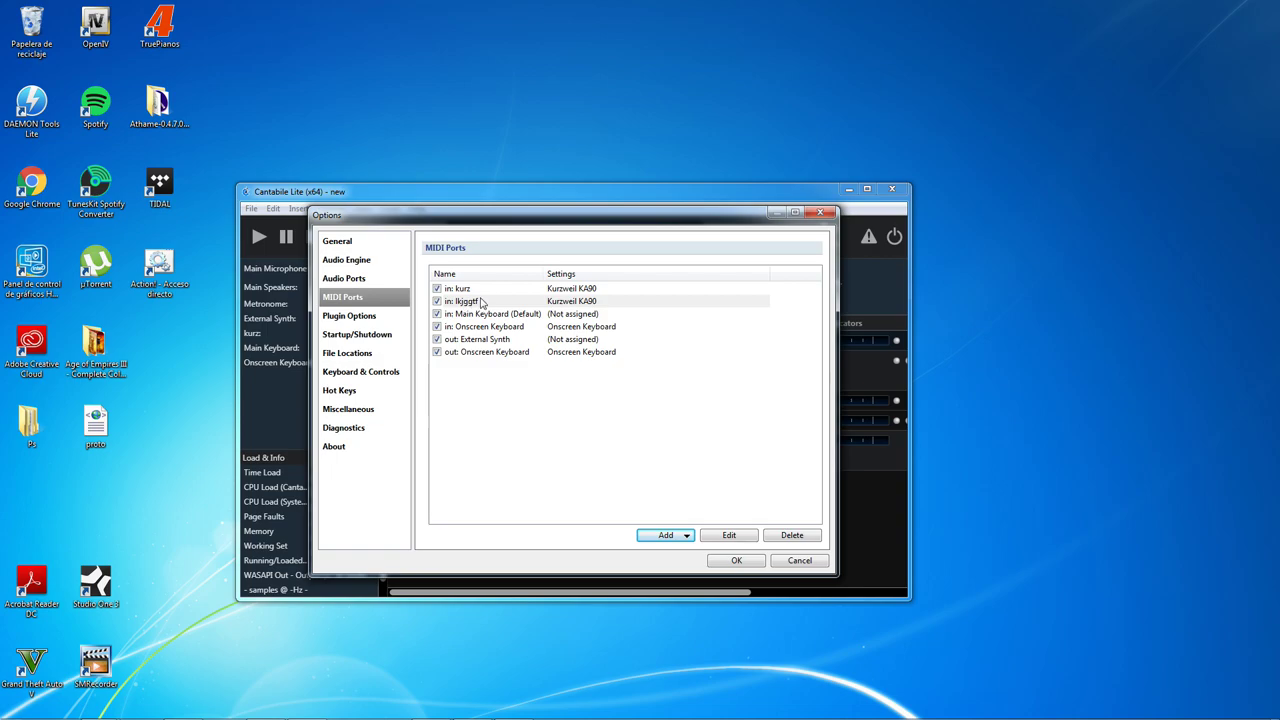
pyautogui.click(752, 565)
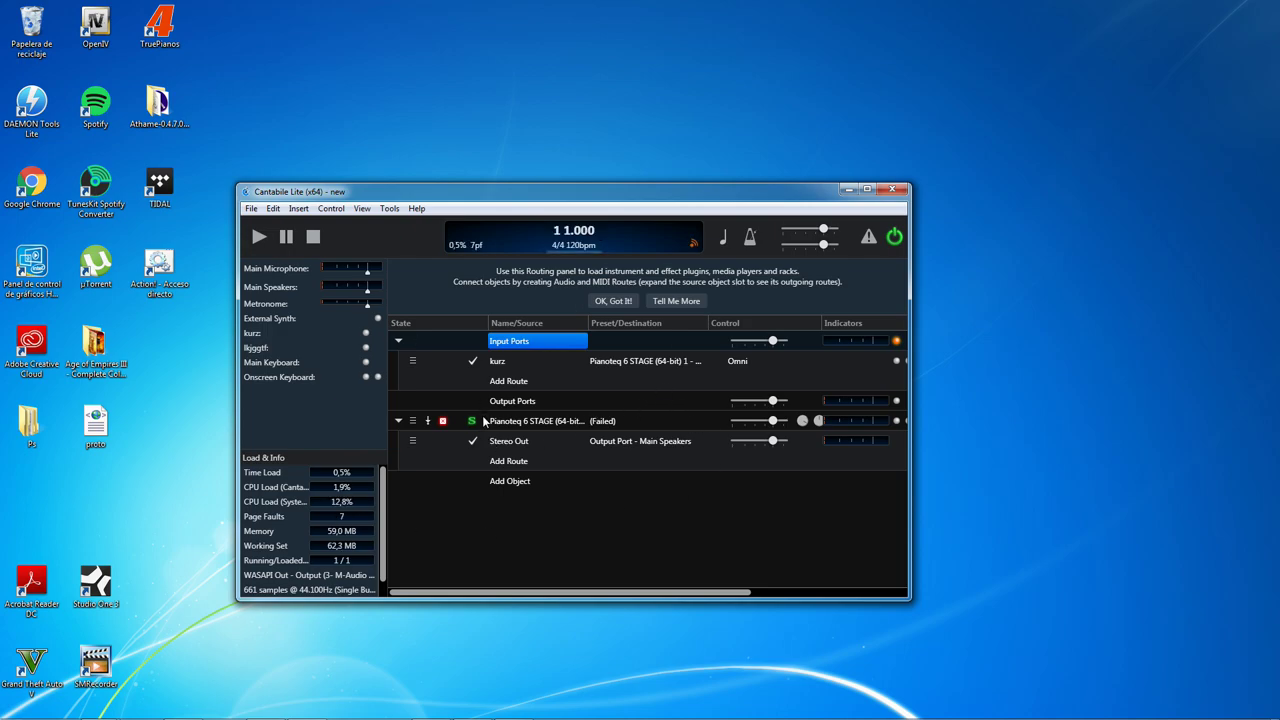
# - Delete the failed Pianoteq 6 STAGE plugin from the routing and close Cantabile without saving the song
pyautogui.rightClick(494, 418)
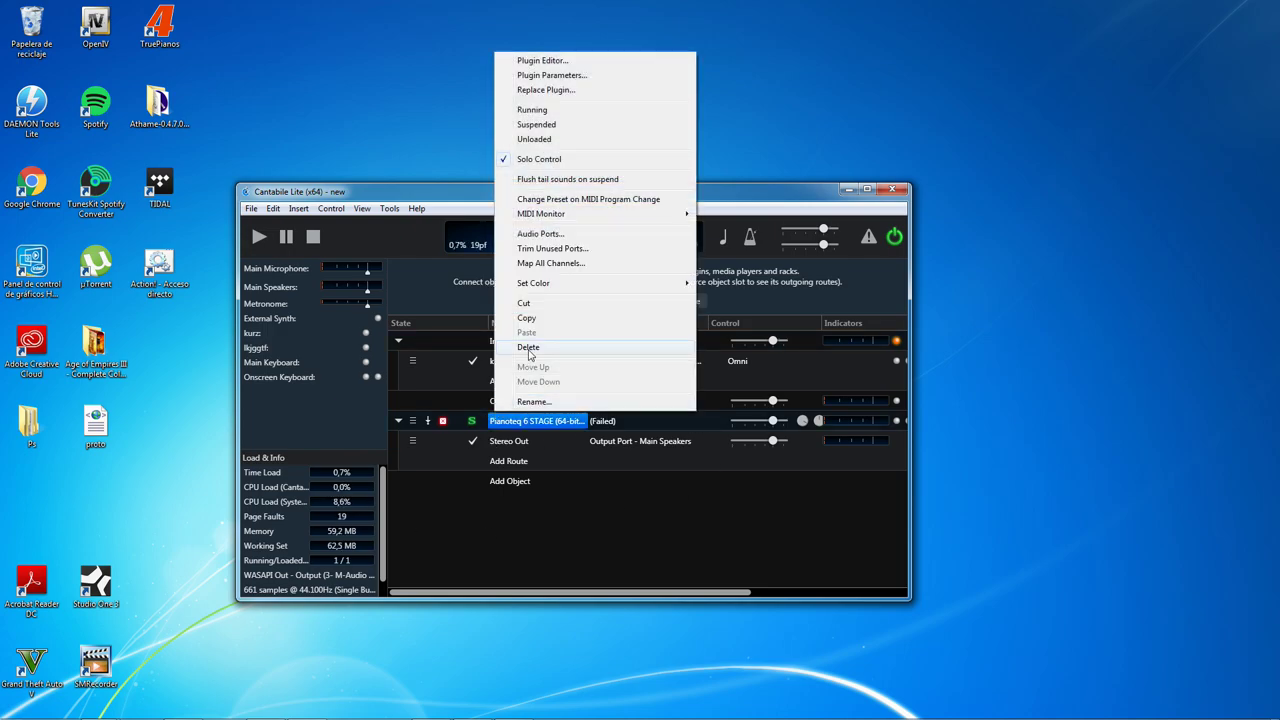
pyautogui.click(500, 368)
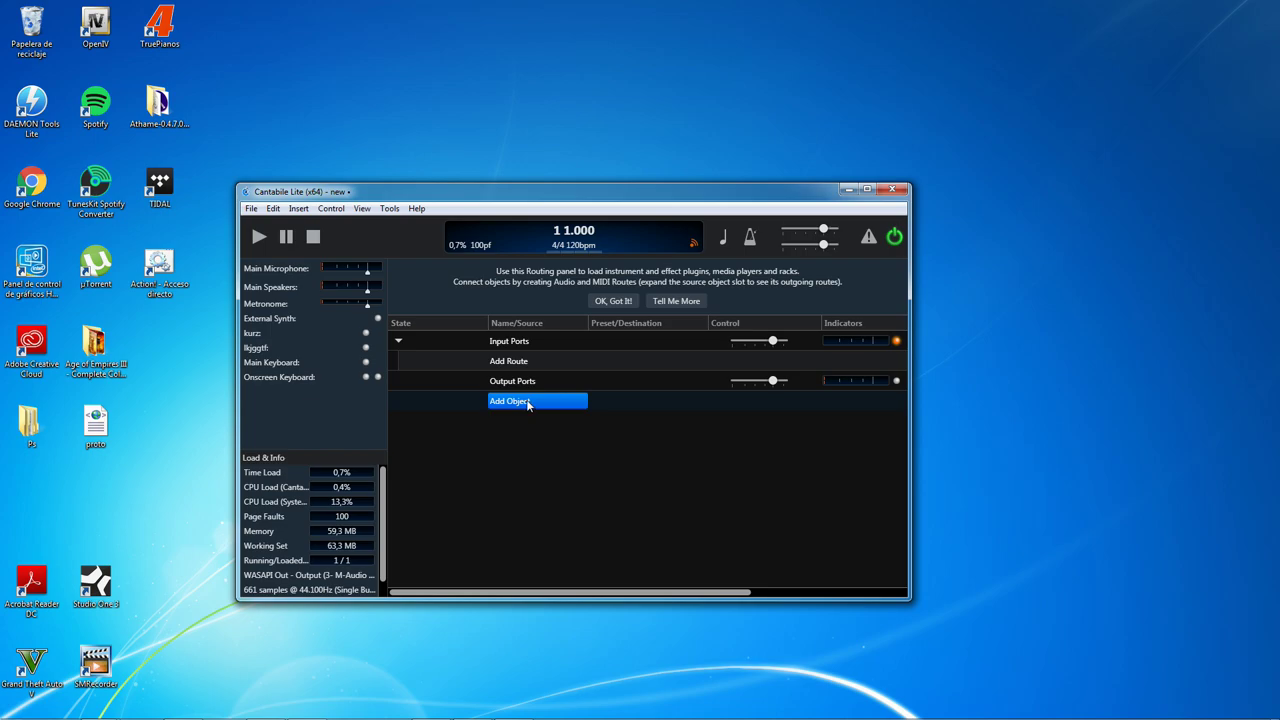
pyautogui.click(507, 403)
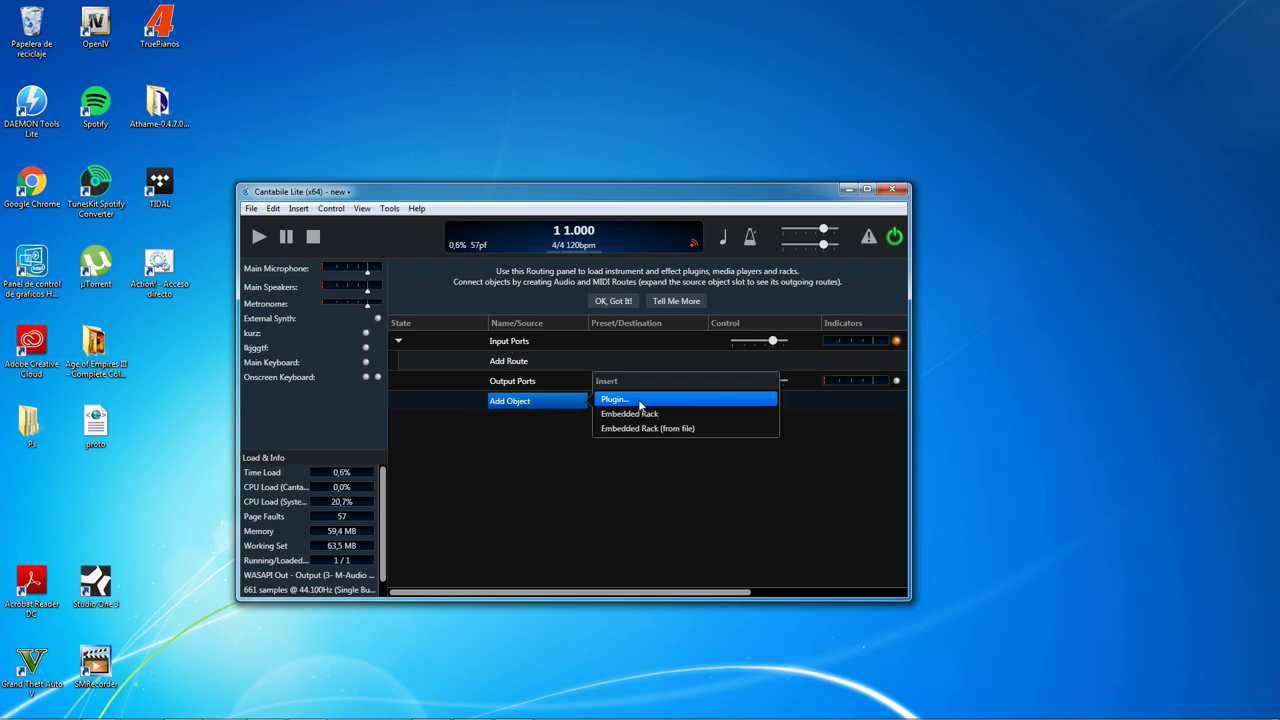
pyautogui.press('Return')
pyautogui.click(81, 428)
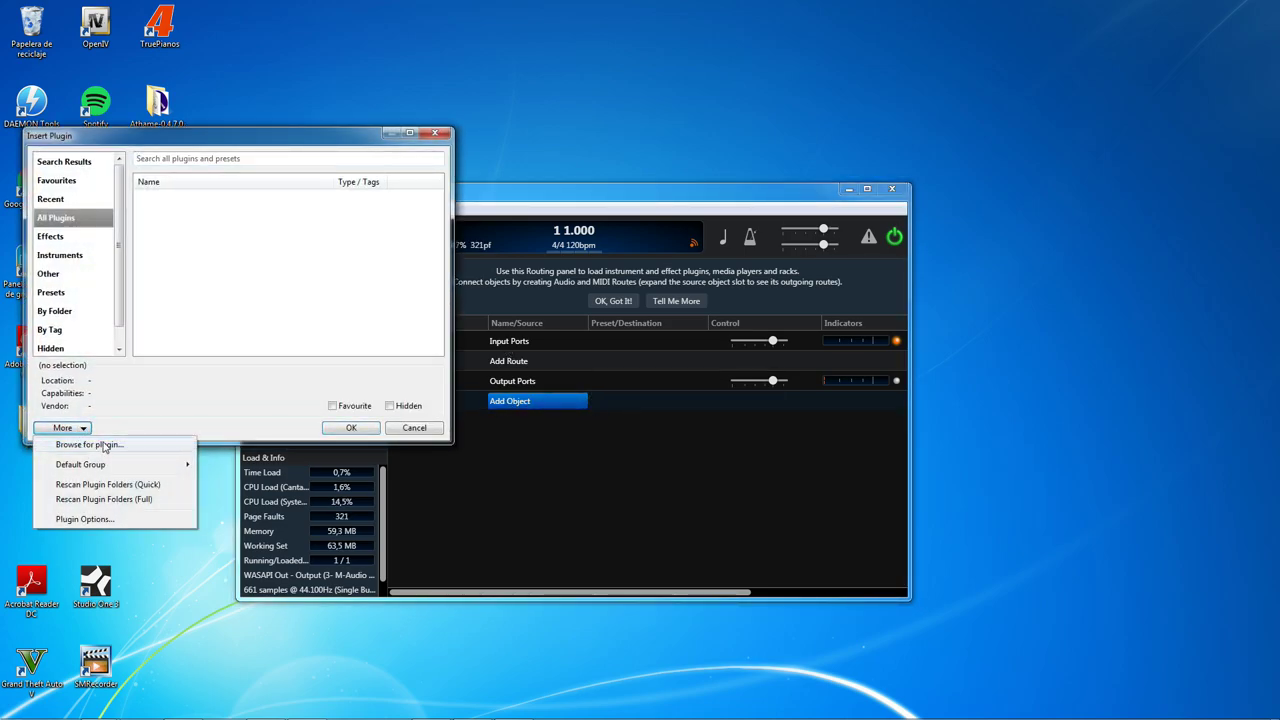
pyautogui.click(410, 430)
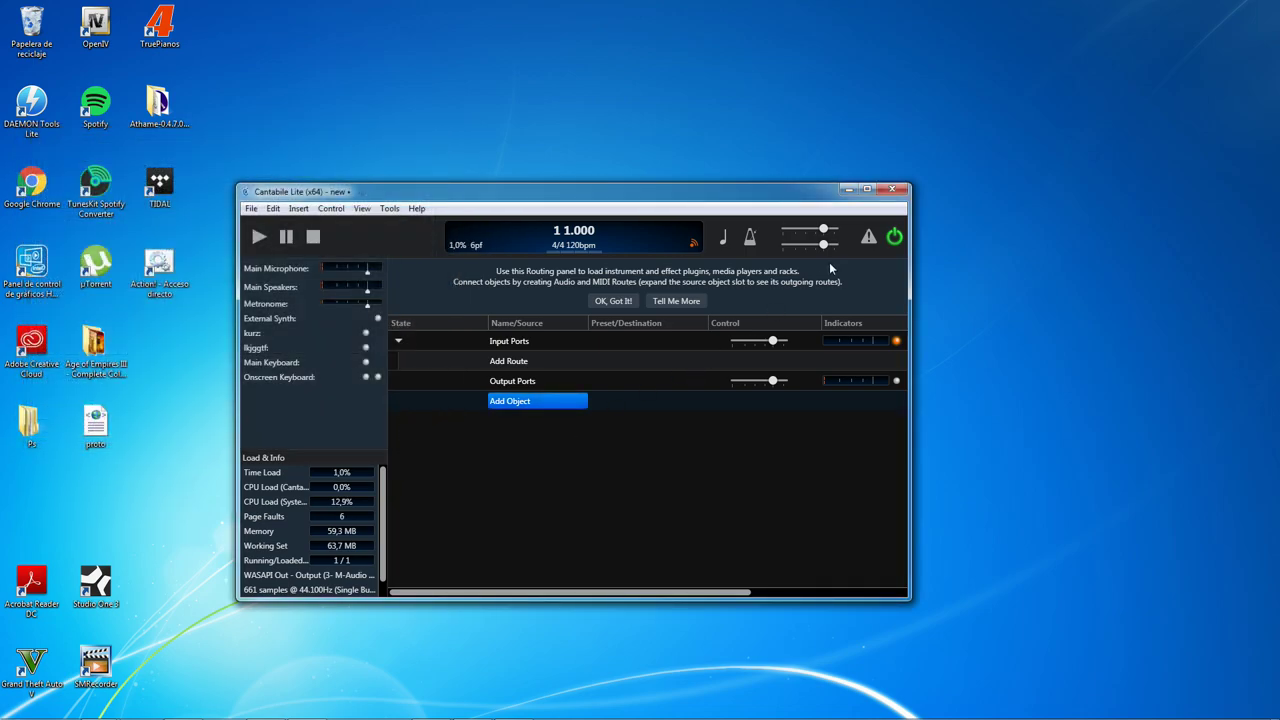
pyautogui.click(893, 190)
pyautogui.click(664, 425)
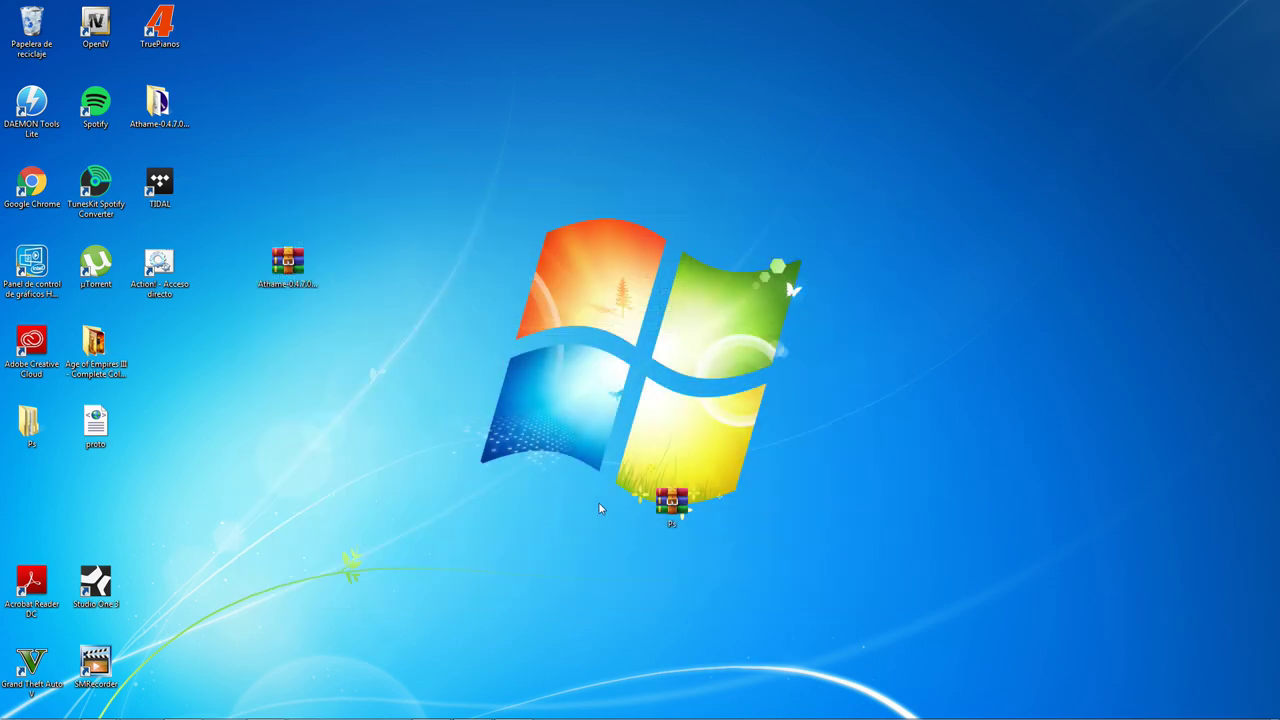
# - Run the pianoteq_stage_setup_v622 installer from the Ps folder's Pianoteq 6 STAGE subfolder and allow it to make changes to the computer
pyautogui.doubleClick(28, 423)
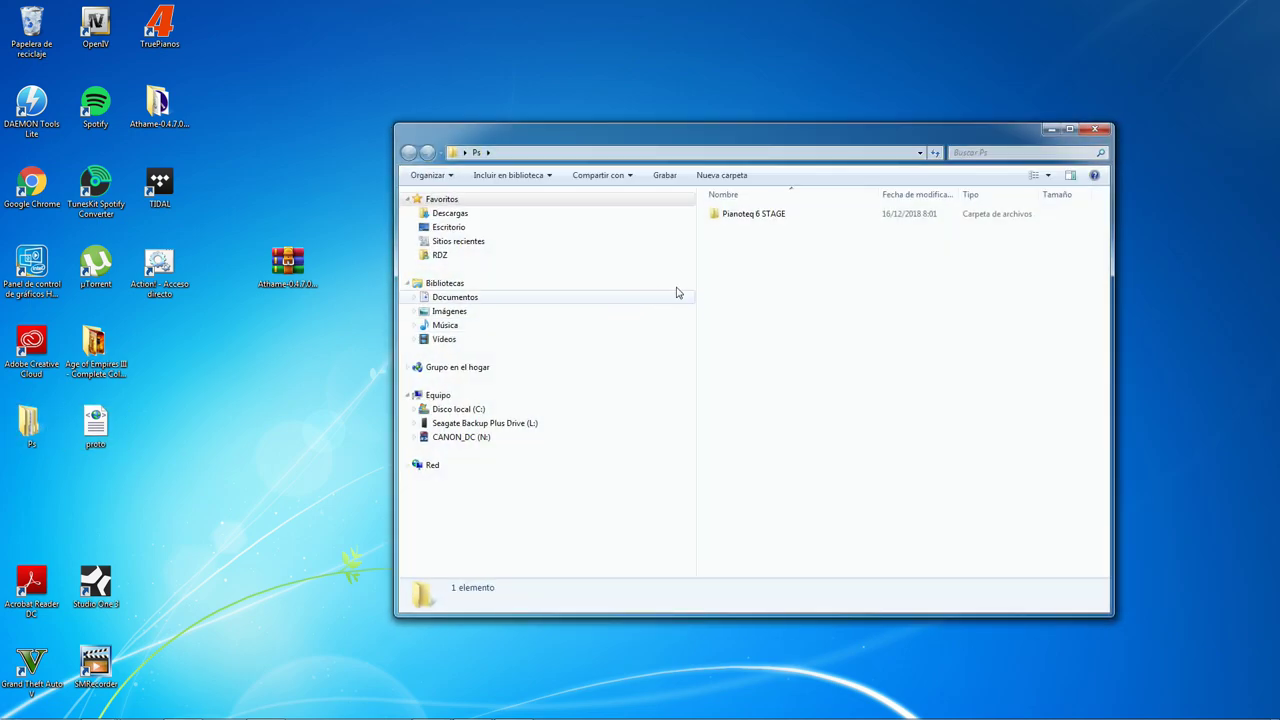
pyautogui.doubleClick(760, 216)
pyautogui.doubleClick(750, 216)
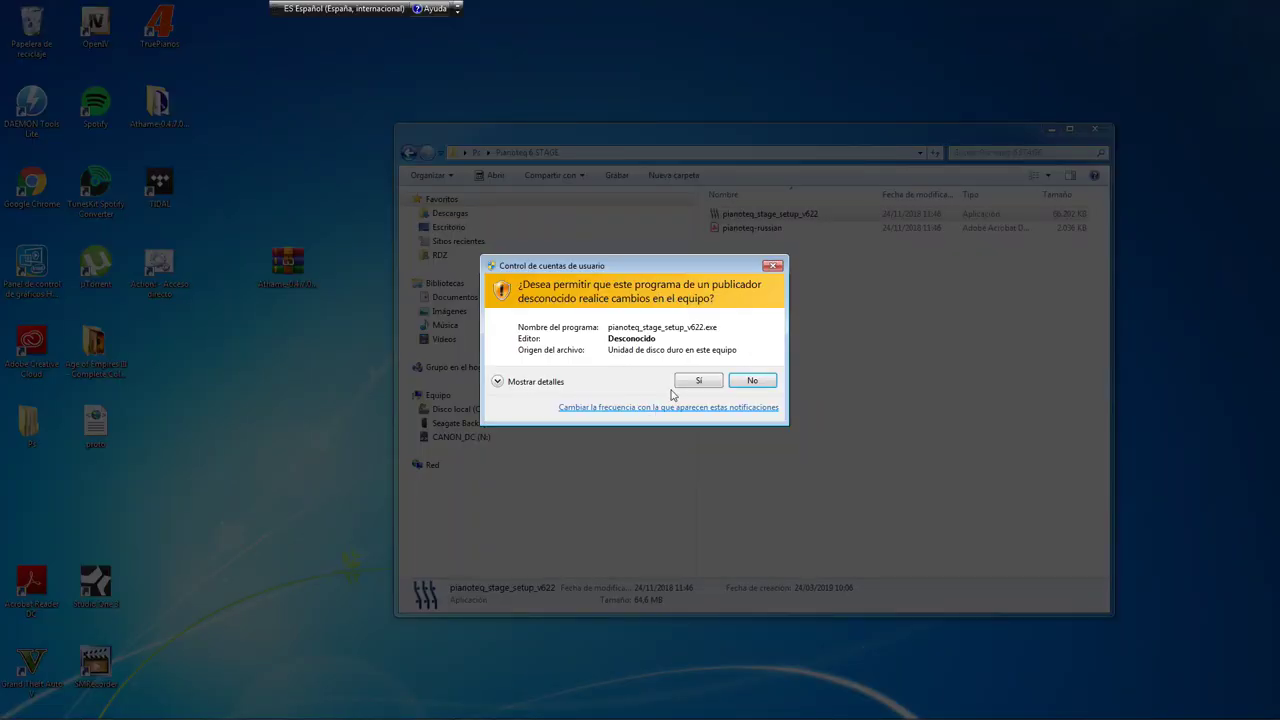
pyautogui.click(681, 380)
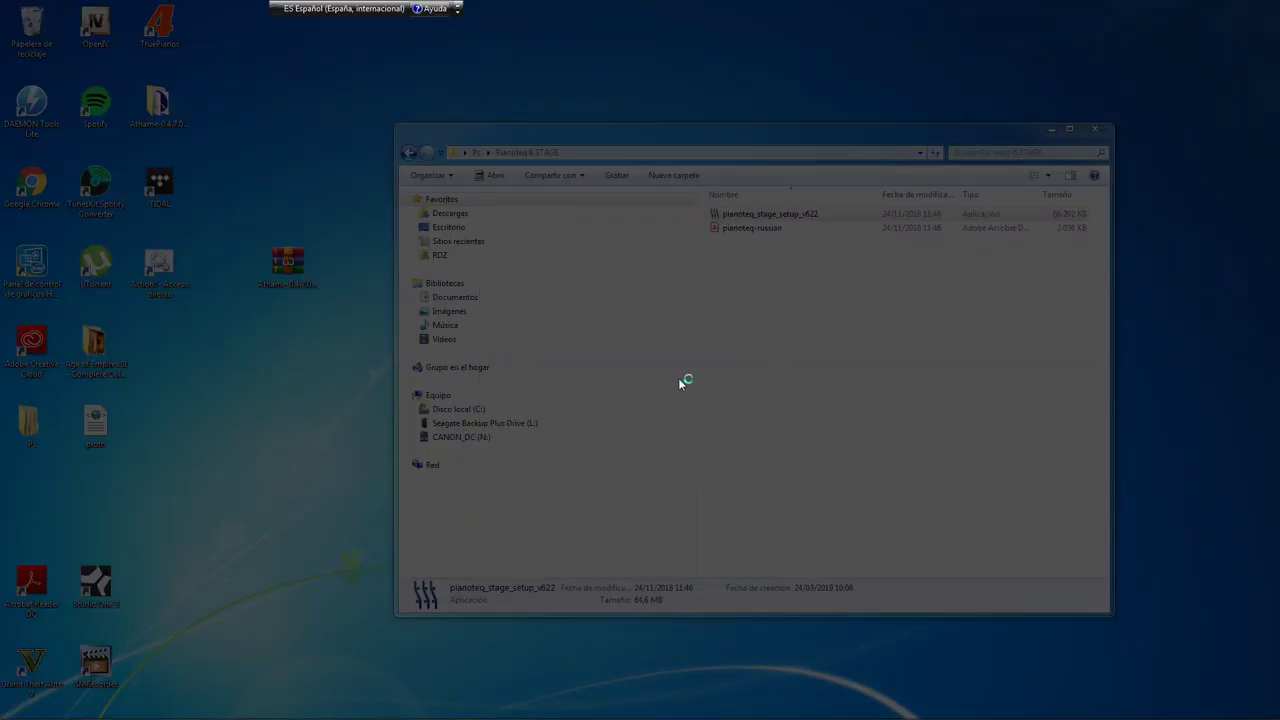
pyautogui.click(1051, 129)
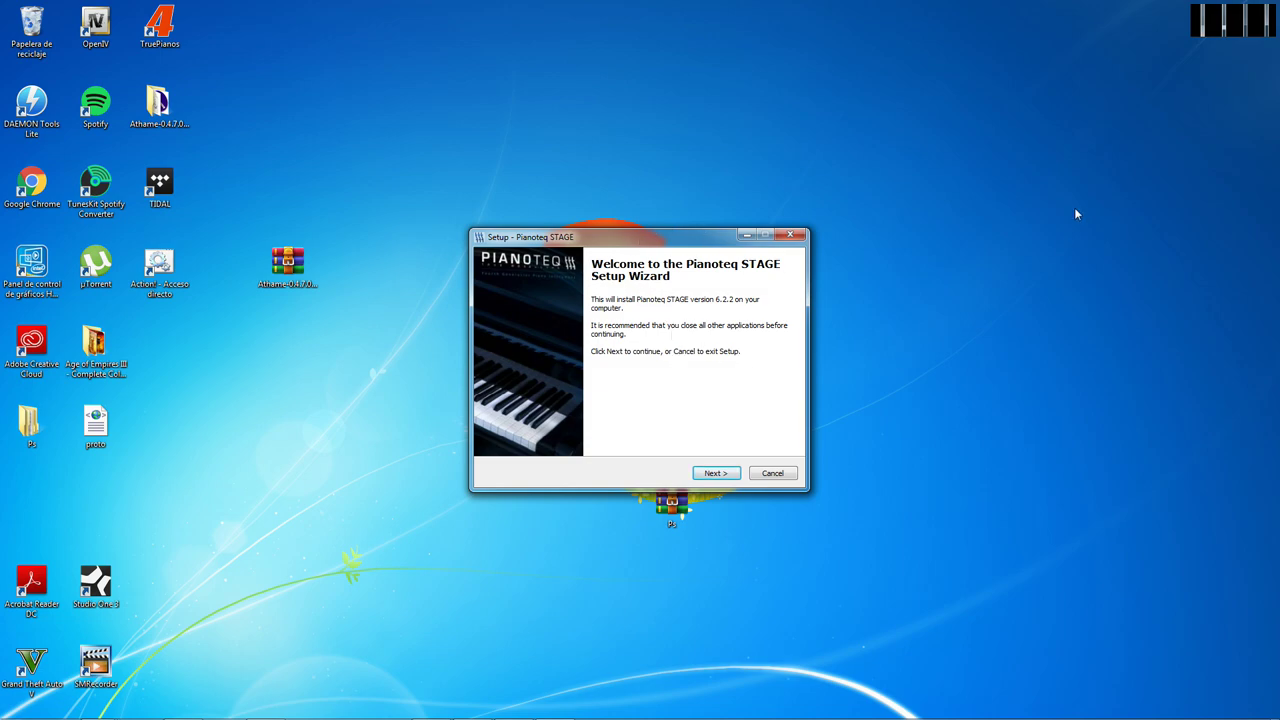
# - Install Pianoteq STAGE in C:\Program Files\Modartt\Pianoteq 6 STAGE without the VST2 (32bit) and VST3 (32bit) components and finish the setup
pyautogui.click(712, 473)
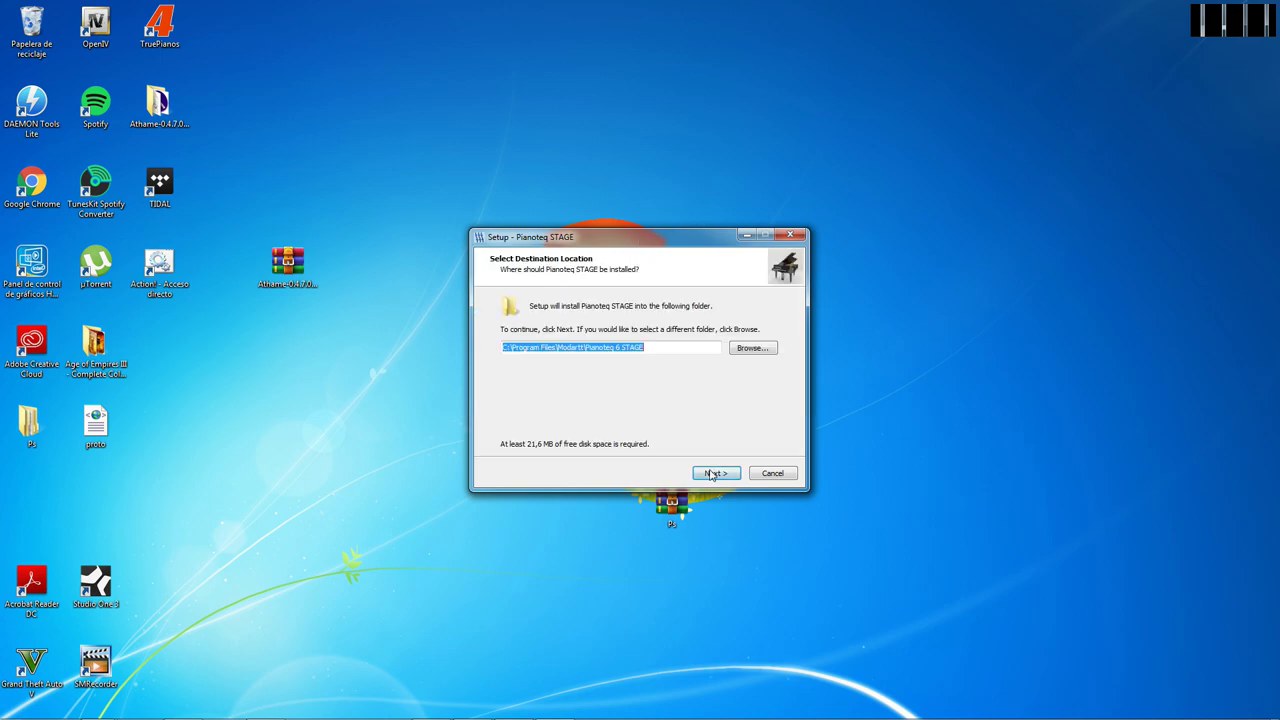
pyautogui.click(712, 473)
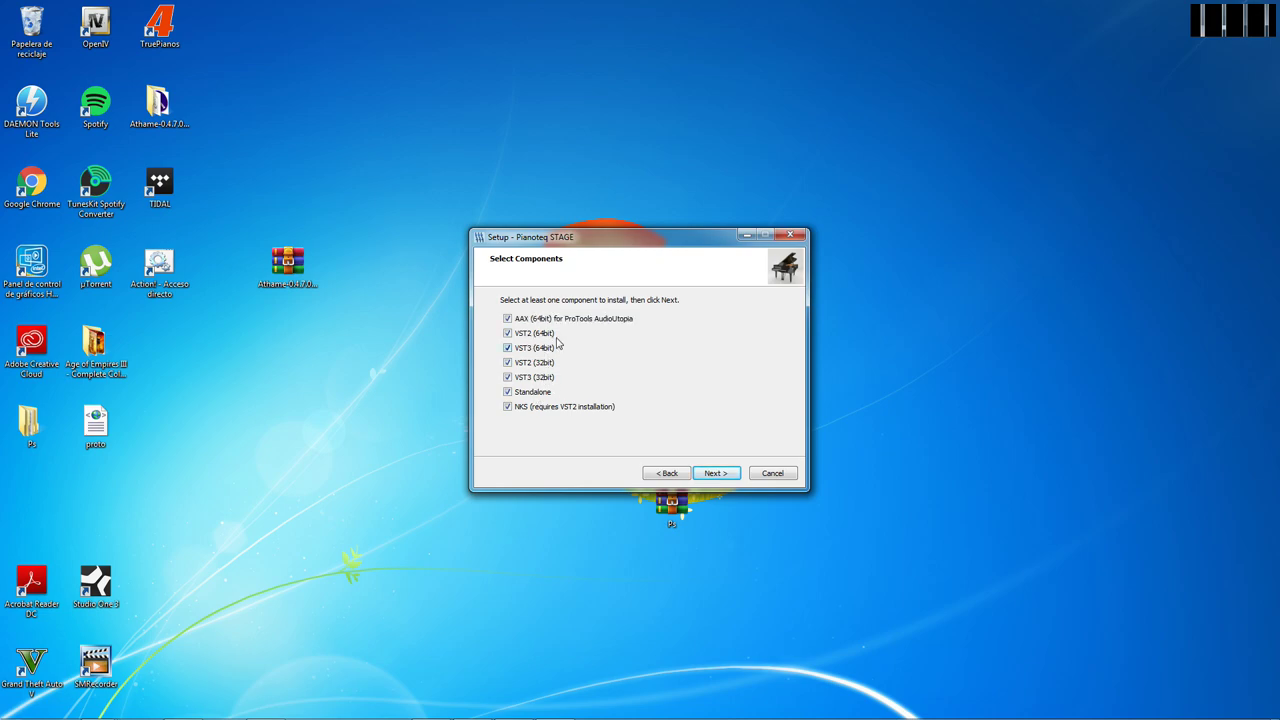
pyautogui.click(507, 362)
pyautogui.click(507, 377)
pyautogui.click(716, 473)
pyautogui.click(716, 473)
pyautogui.click(716, 473)
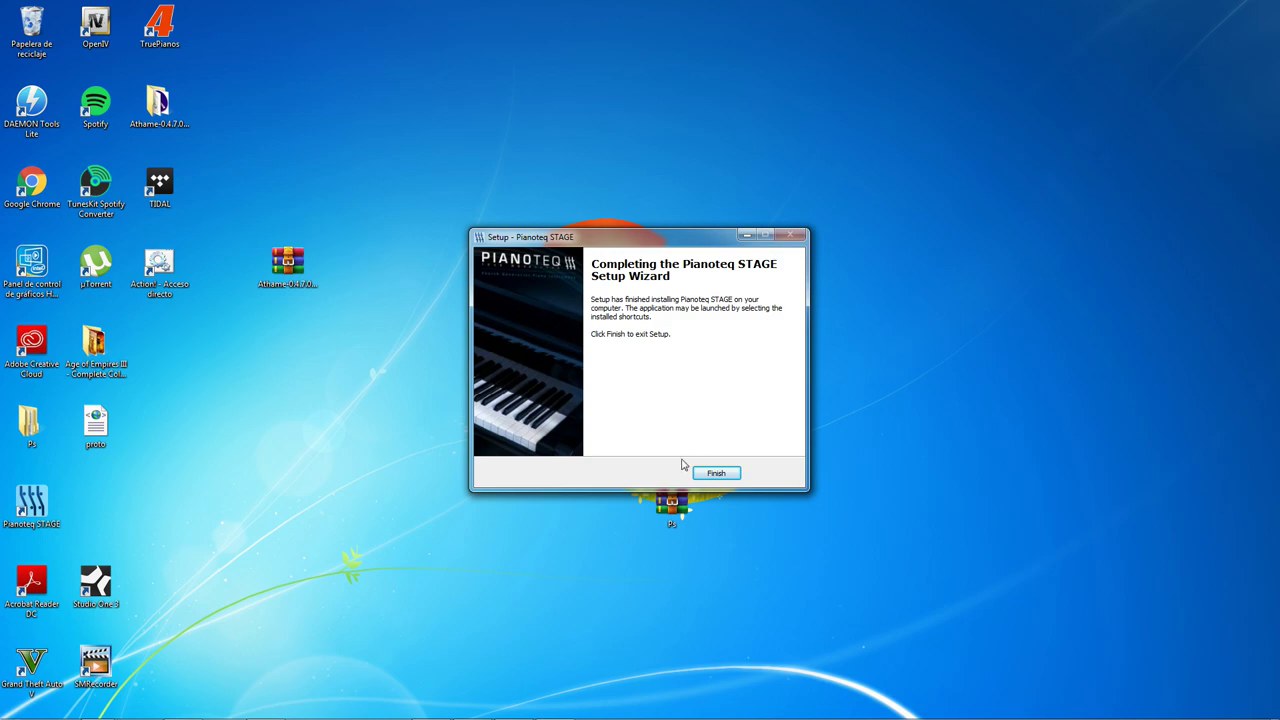
pyautogui.click(714, 474)
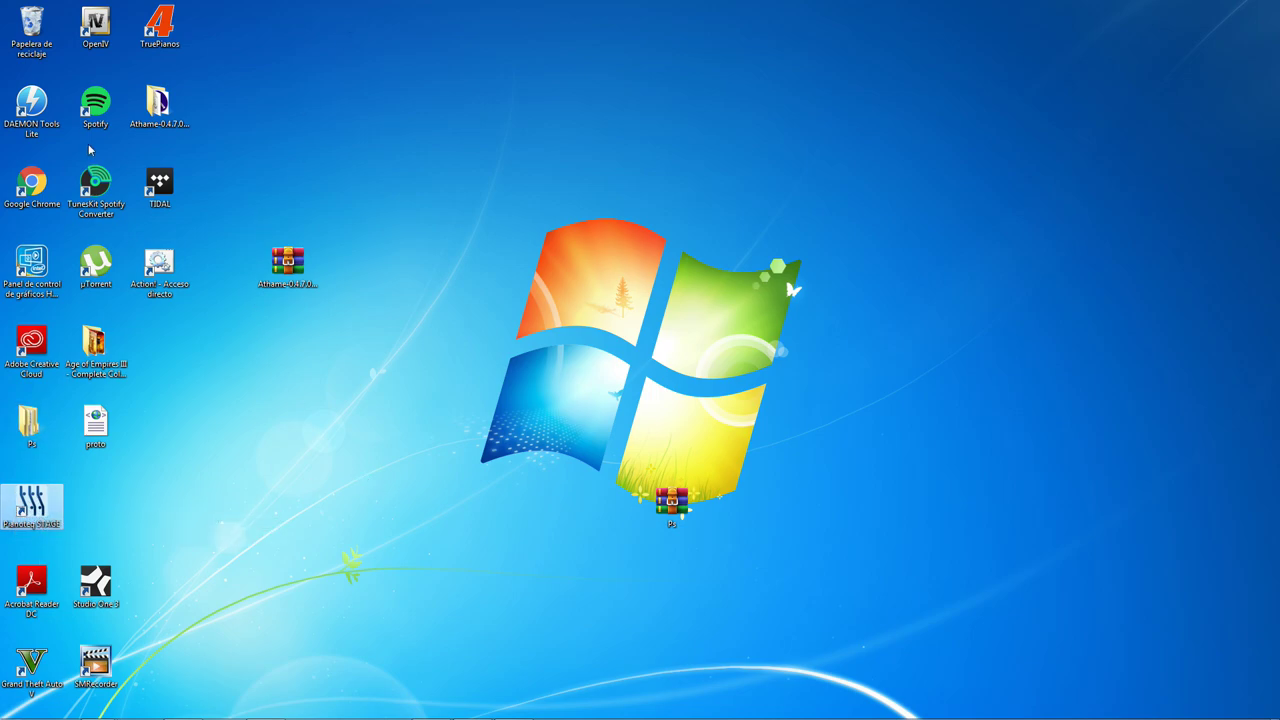
# - Start Cantabile again and delete the Pianoteq 6 STAGE plugin from the song's routing
pyautogui.moveTo(375, 714)
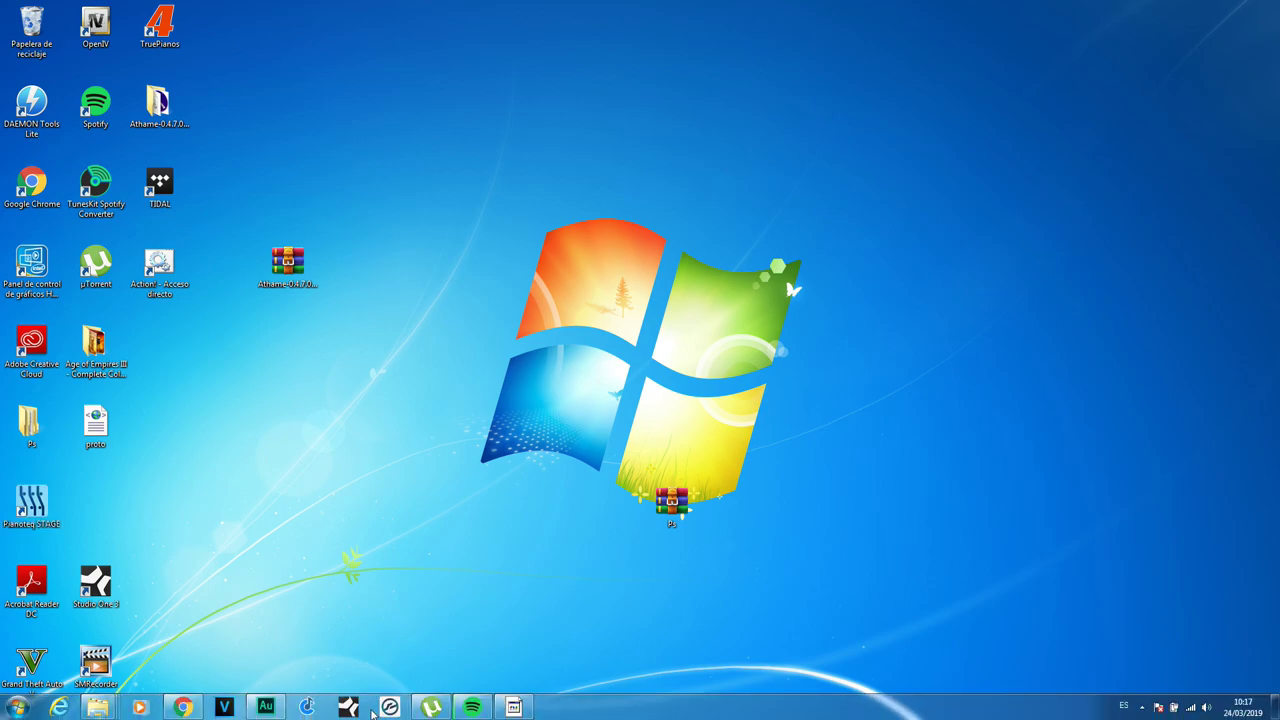
pyautogui.click(306, 708)
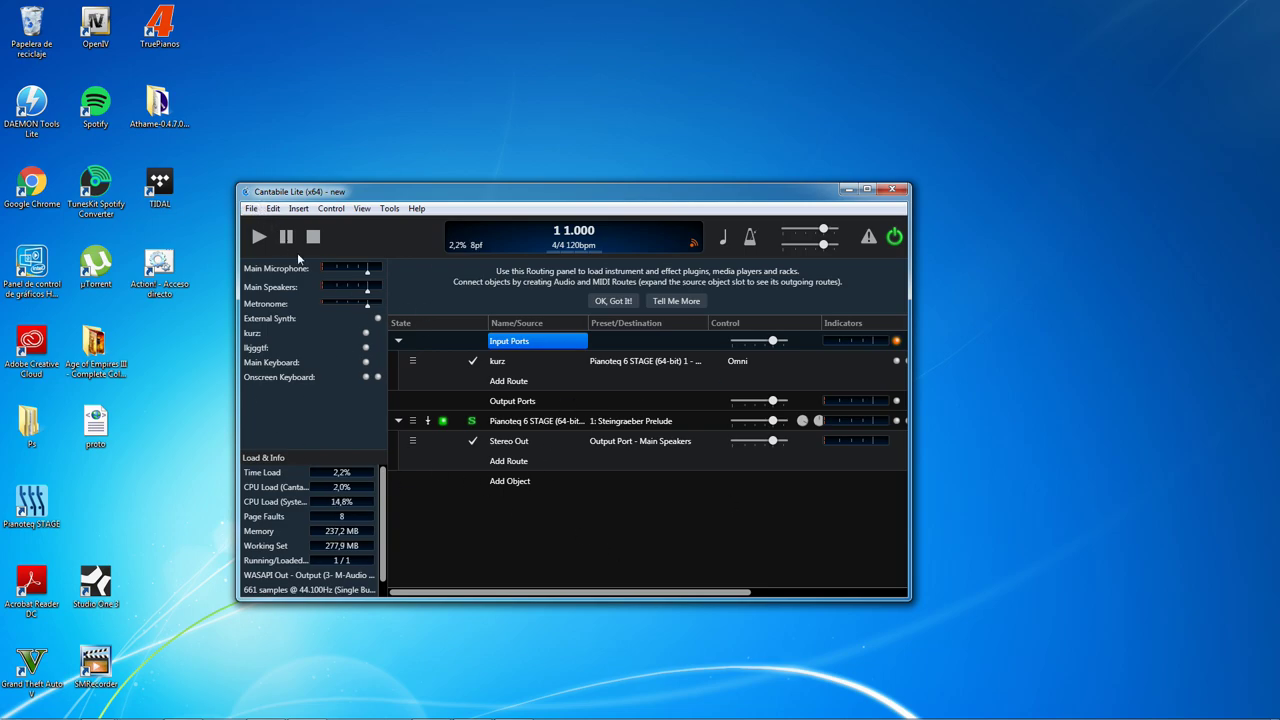
pyautogui.click(251, 208)
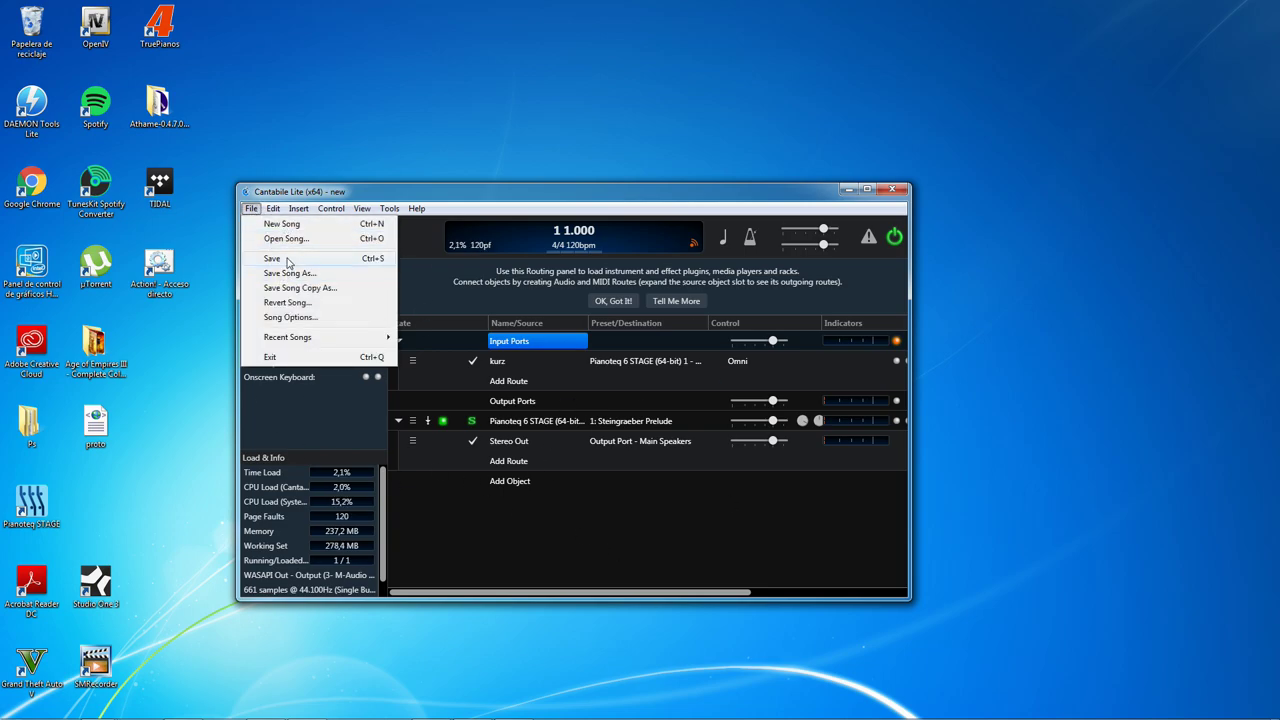
pyautogui.click(569, 539)
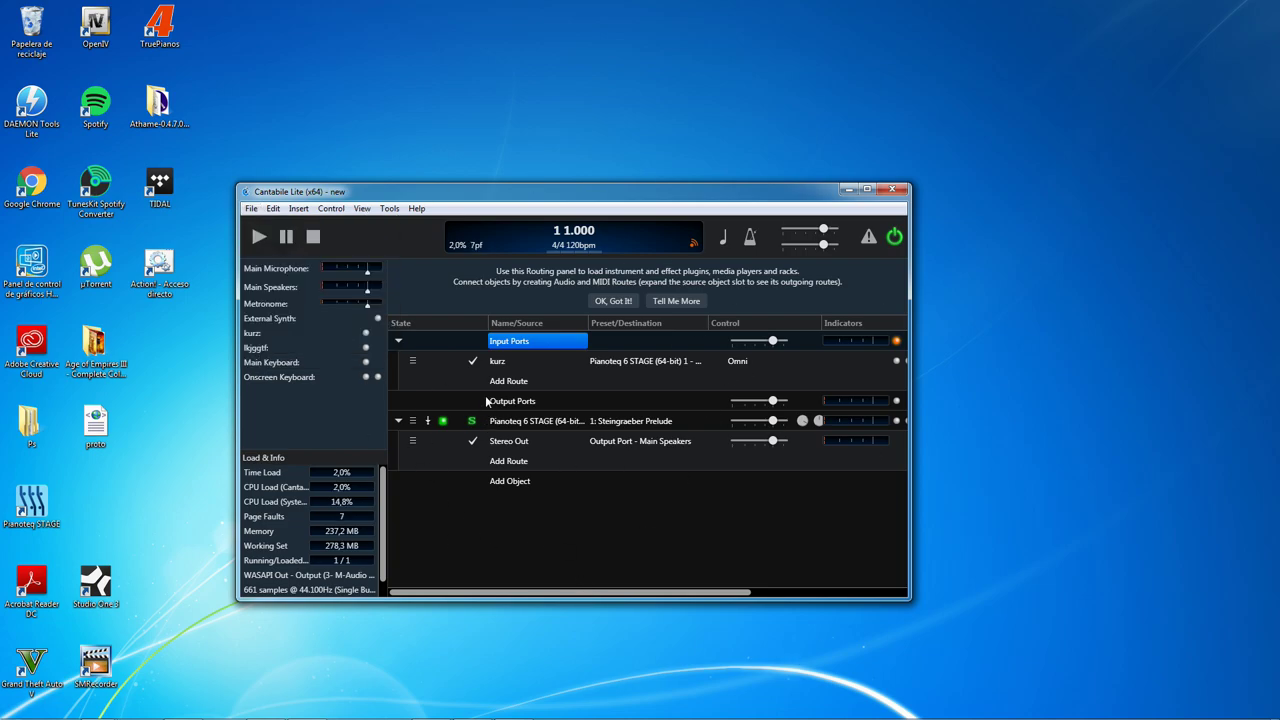
pyautogui.rightClick(521, 427)
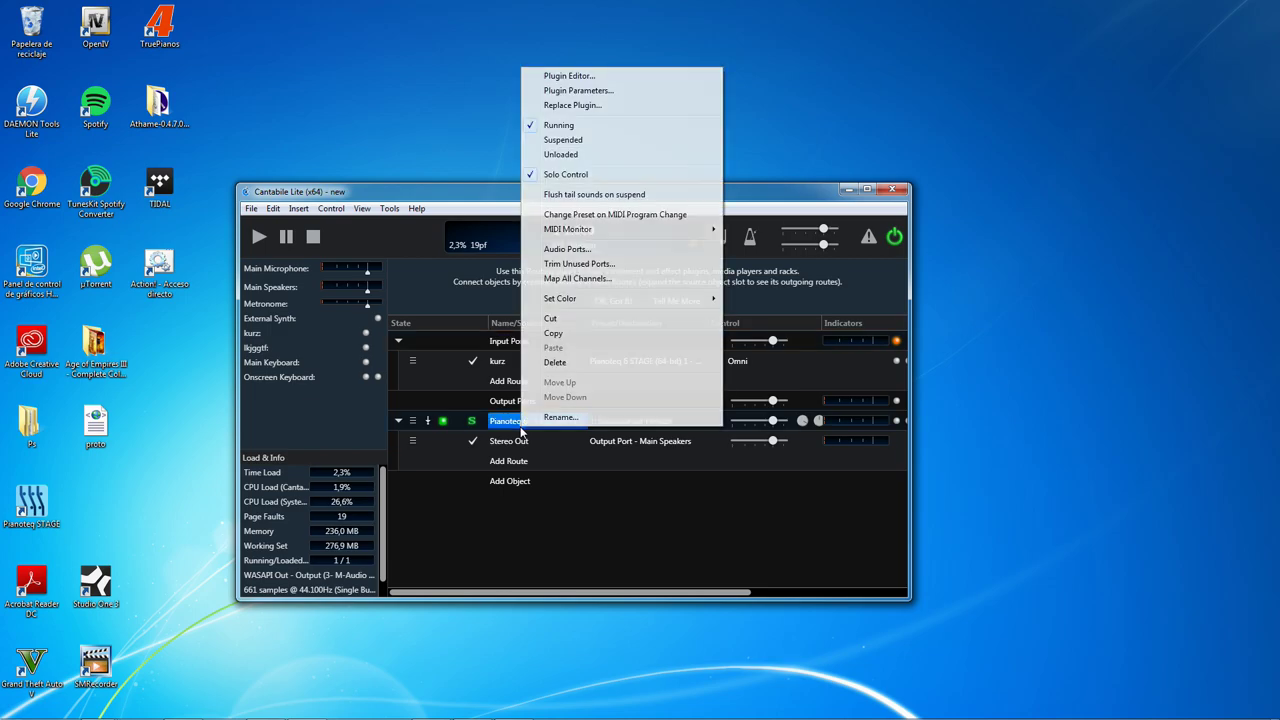
pyautogui.click(555, 363)
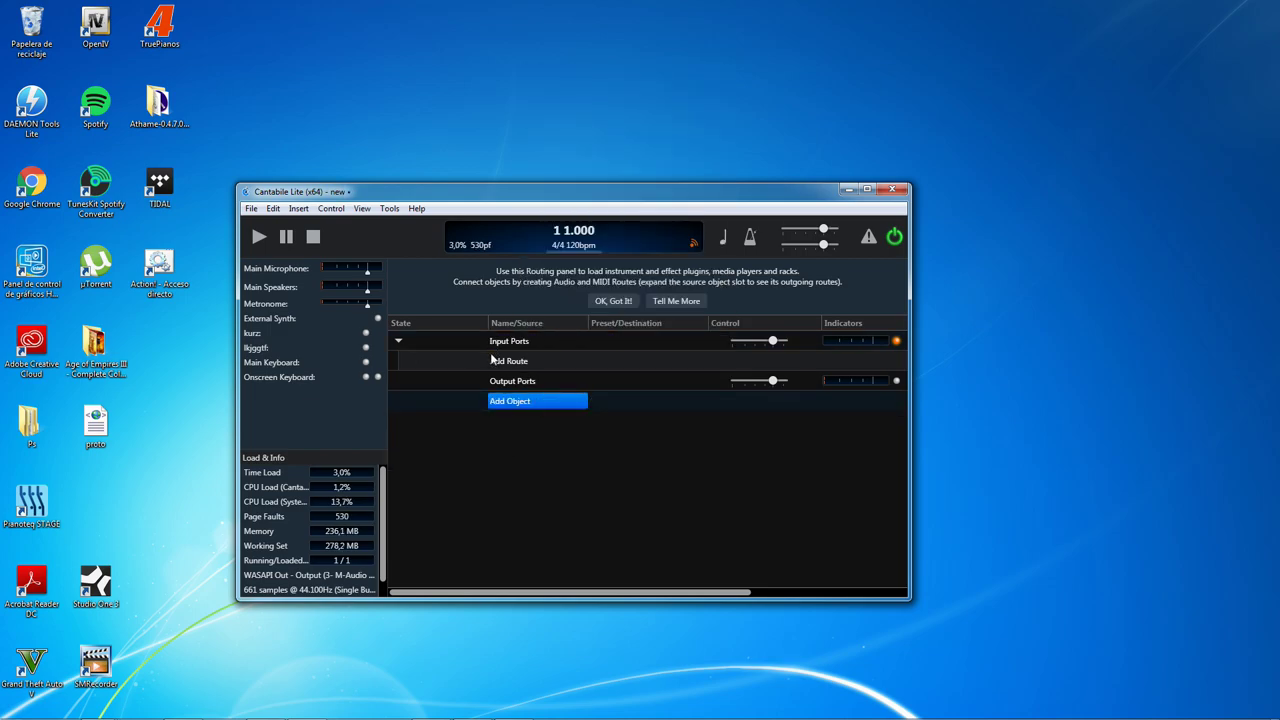
pyautogui.click(522, 399)
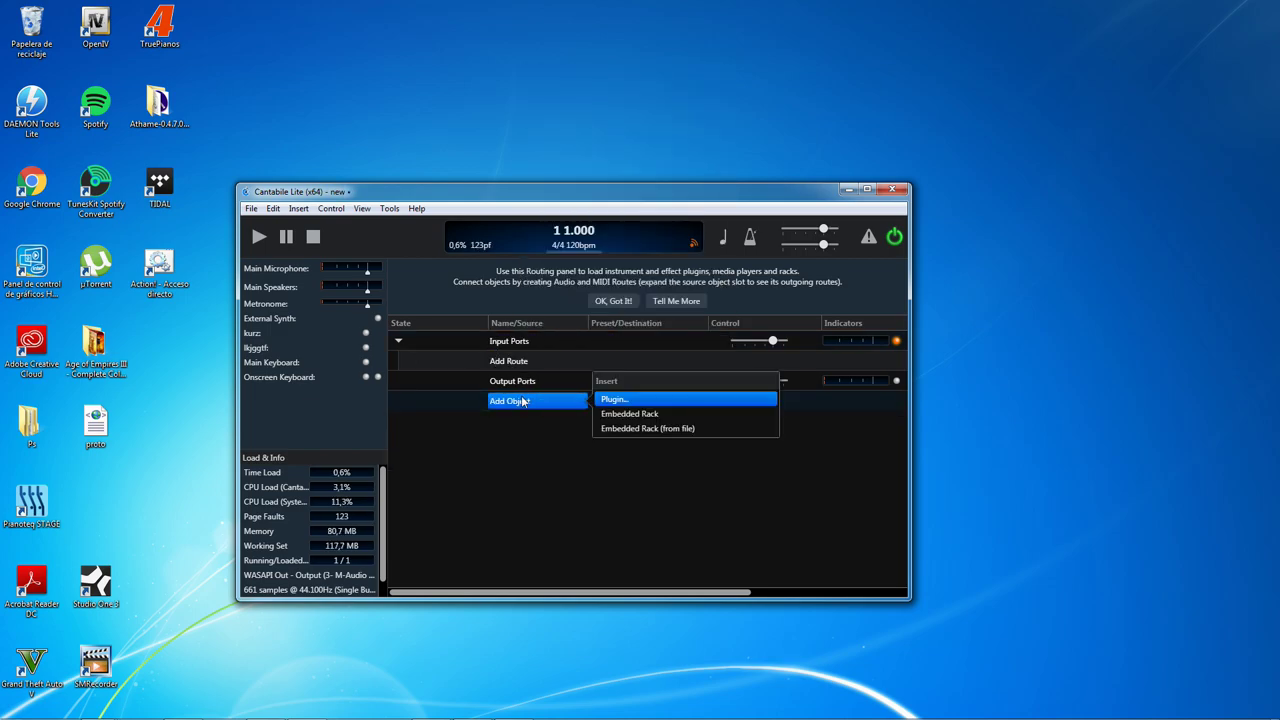
pyautogui.click(620, 397)
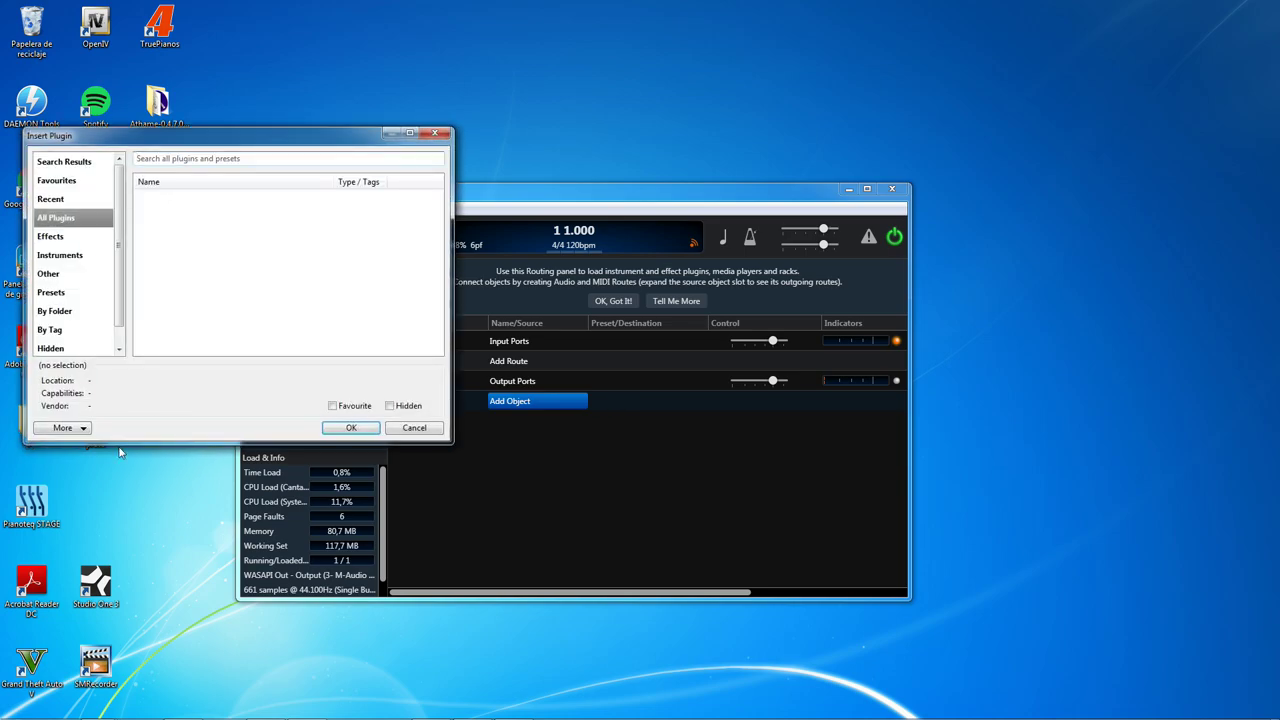
pyautogui.click(418, 430)
# - Start inserting a new plugin object into the song's routing and browse for its plugin file
pyautogui.click(505, 408)
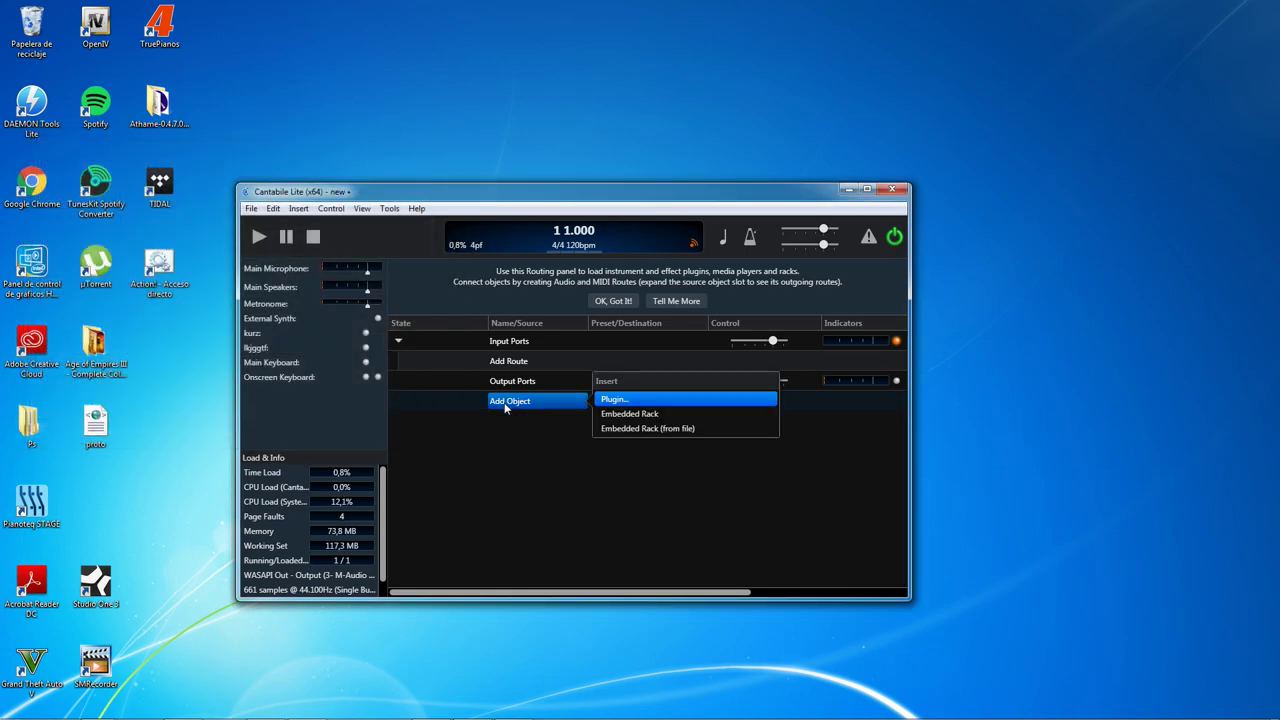
pyautogui.click(608, 402)
pyautogui.click(64, 427)
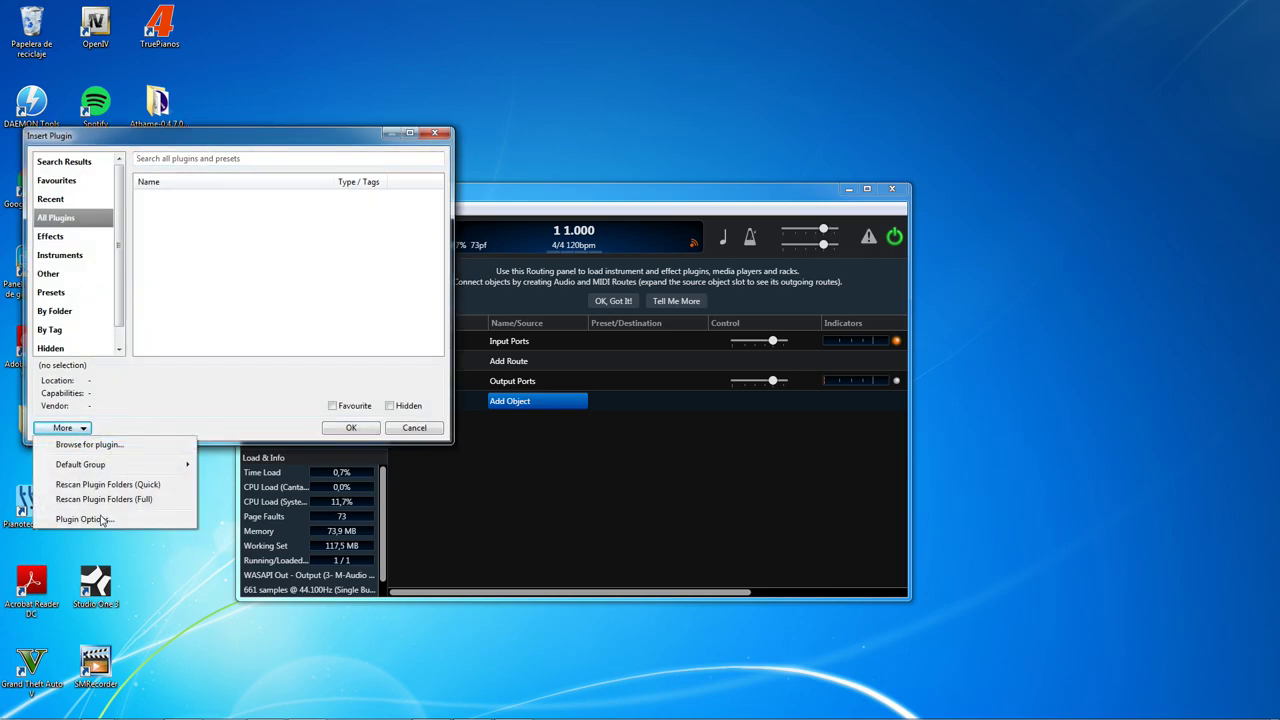
pyautogui.click(93, 445)
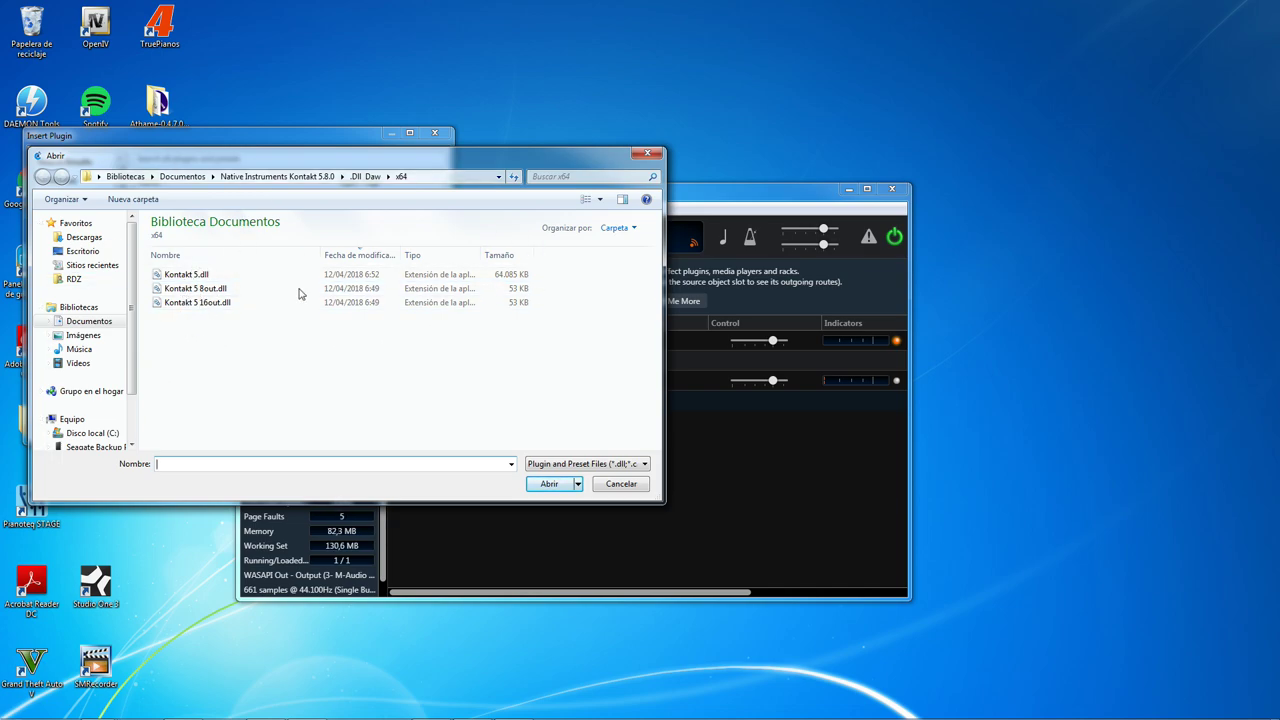
# - Look through the Steinberg\vstplugins and VSTPlugins folders under Archivos de programa on drive C: for plugin files
pyautogui.moveTo(136, 374); pyautogui.dragTo(130, 470)
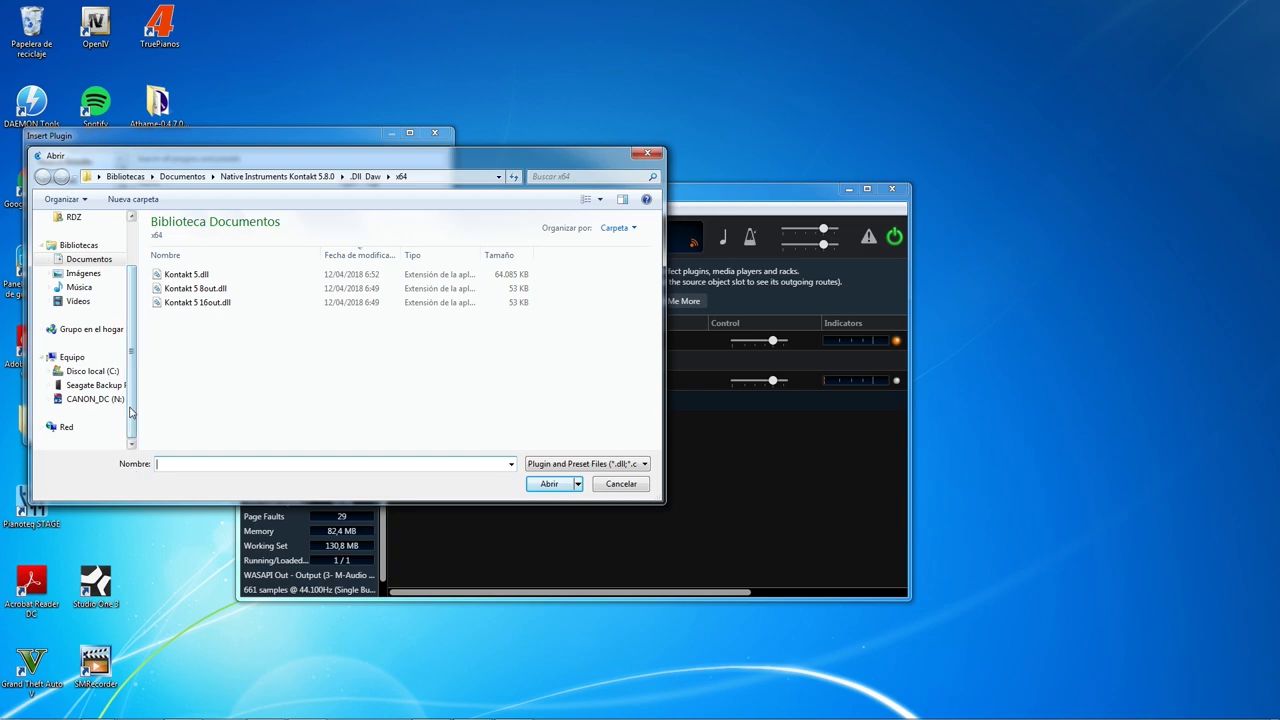
pyautogui.click(90, 372)
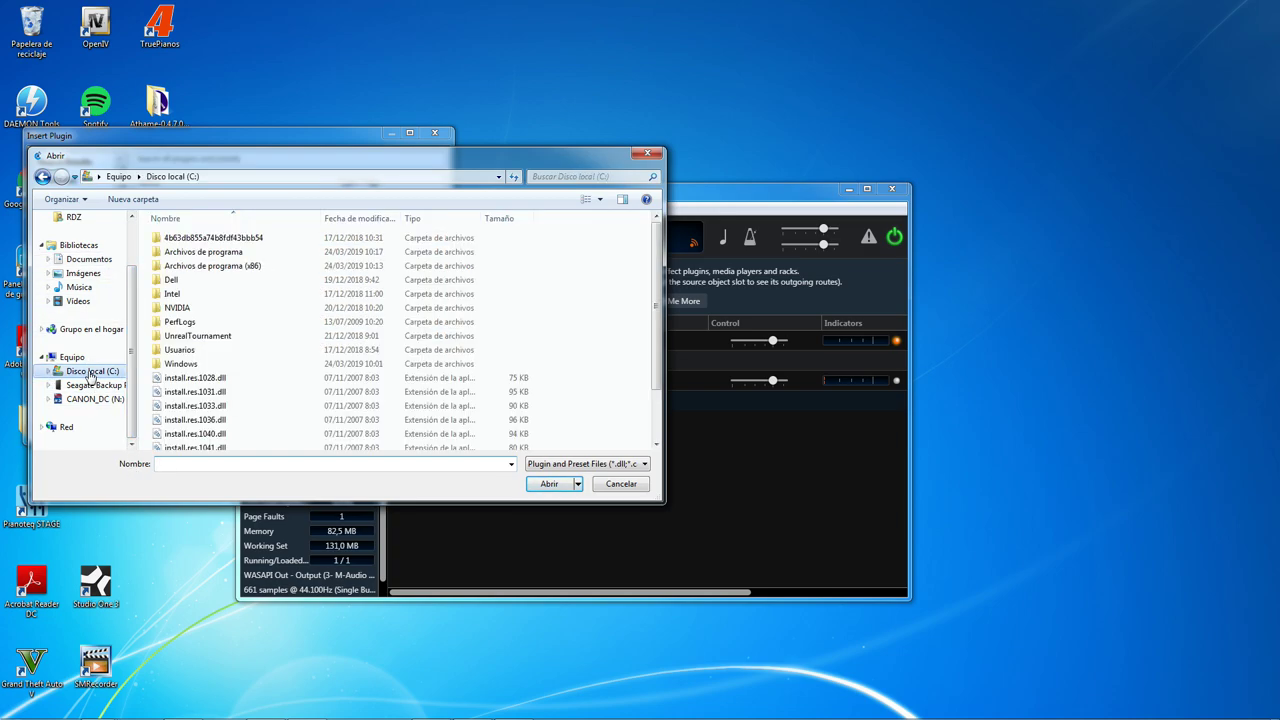
pyautogui.doubleClick(237, 252)
pyautogui.click(210, 352)
pyautogui.write('st')
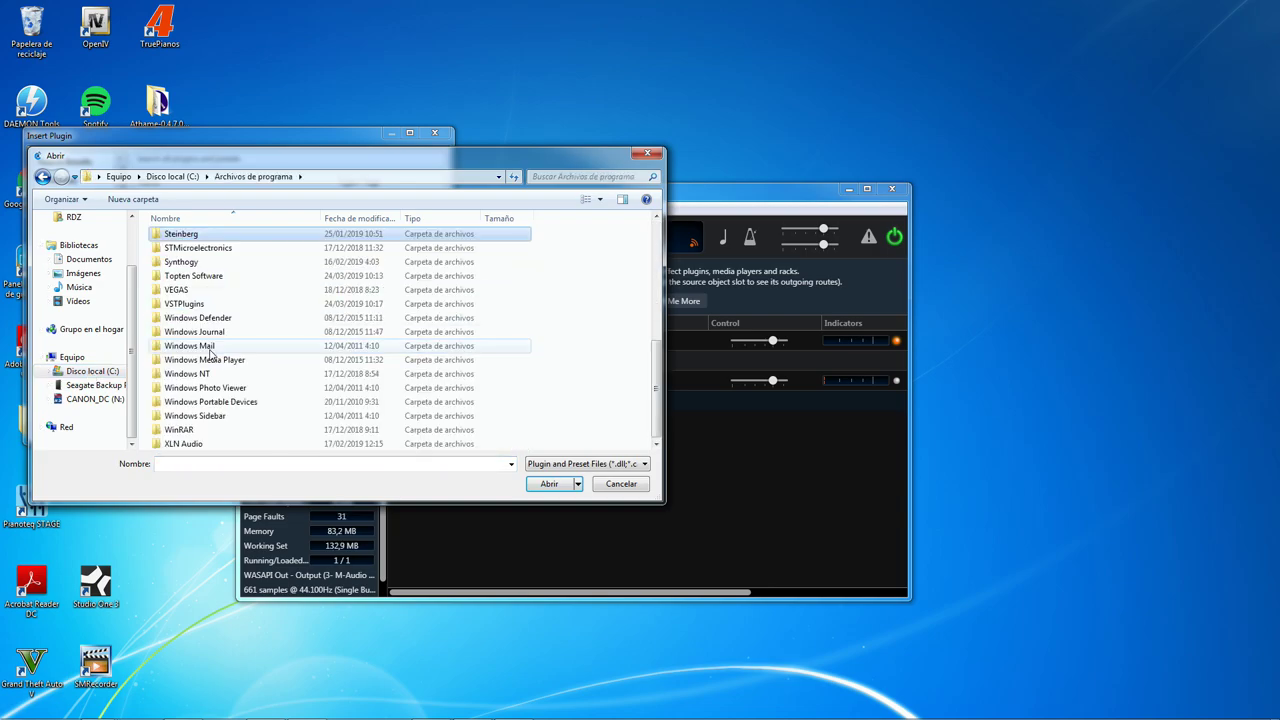
pyautogui.doubleClick(195, 236)
pyautogui.doubleClick(194, 241)
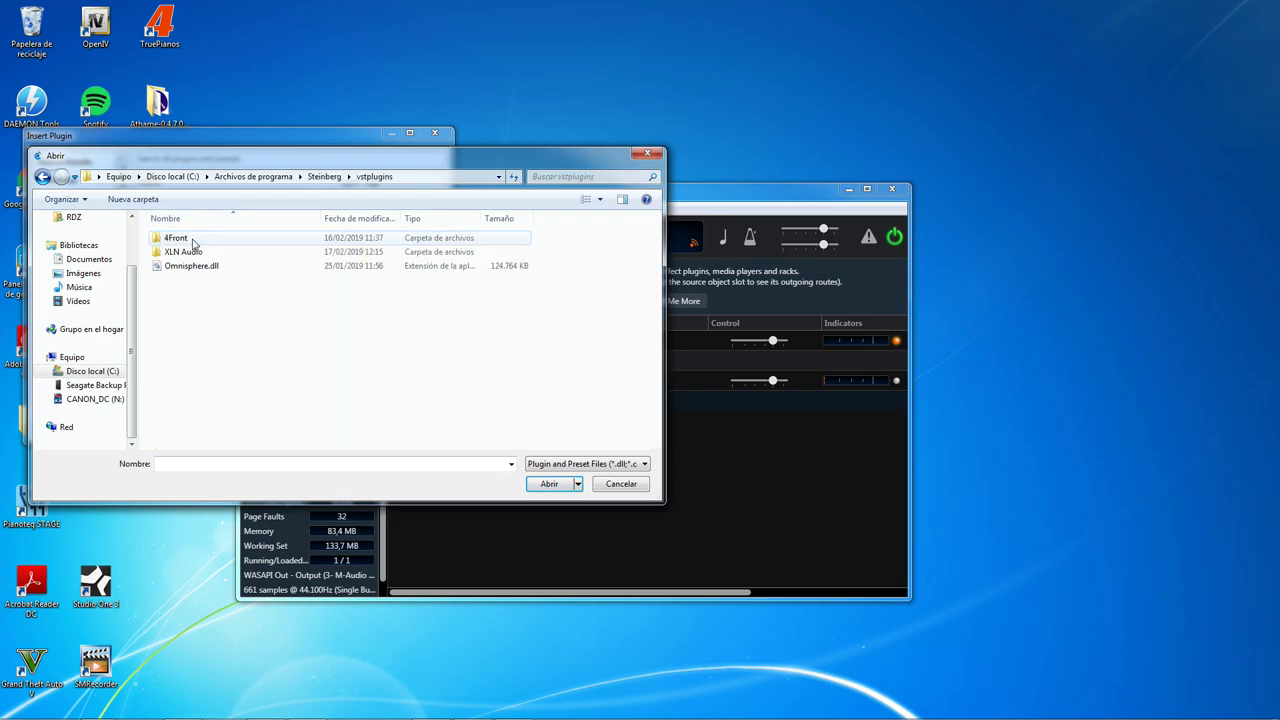
pyautogui.click(42, 176)
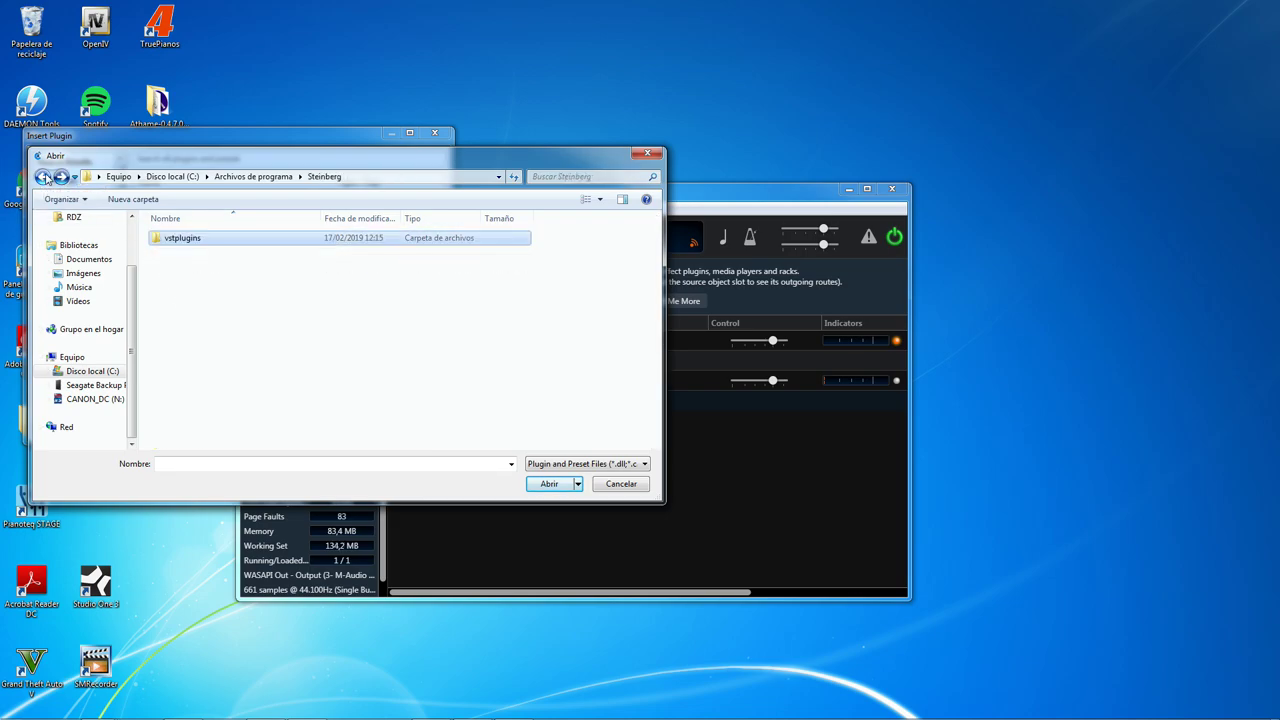
pyautogui.click(42, 176)
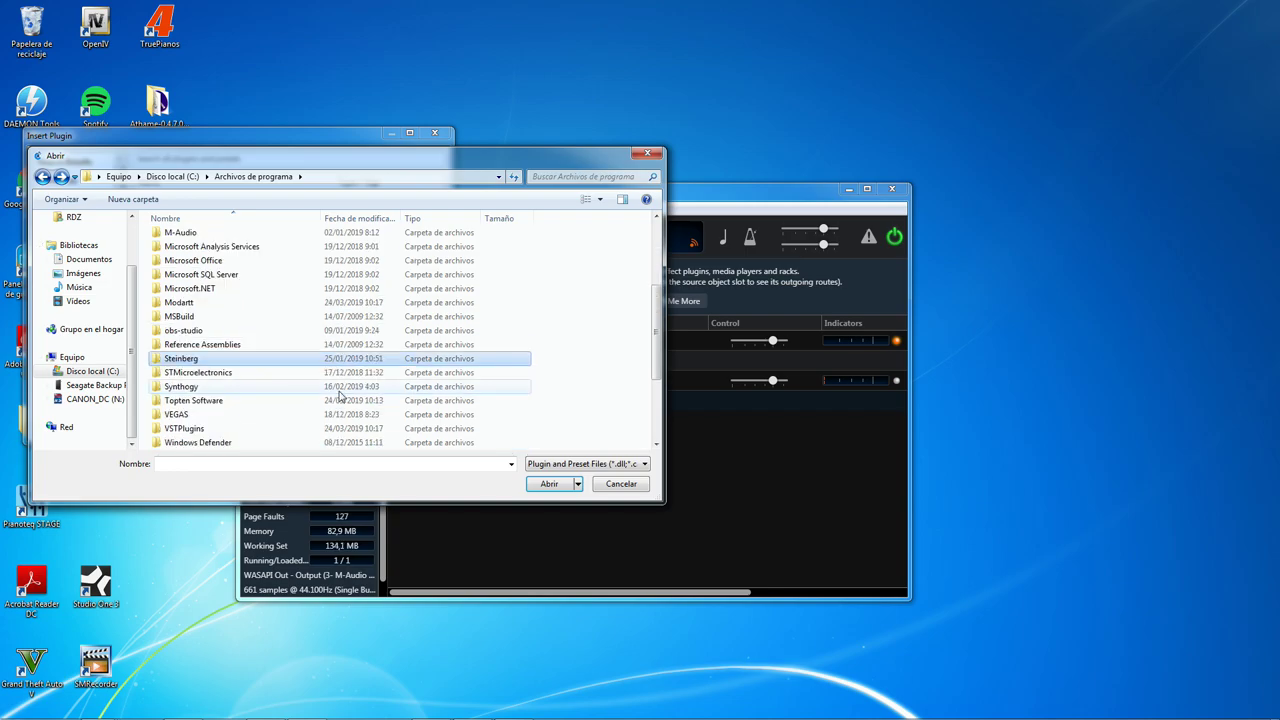
pyautogui.doubleClick(228, 429)
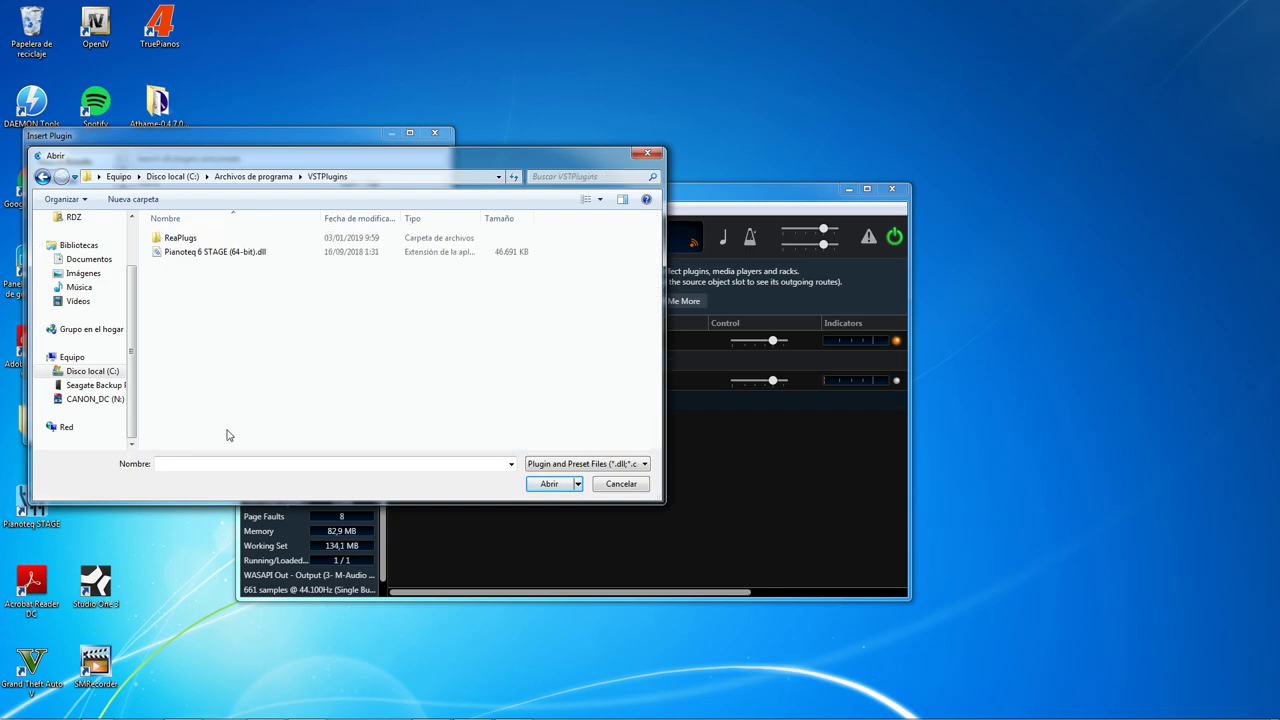
pyautogui.click(42, 176)
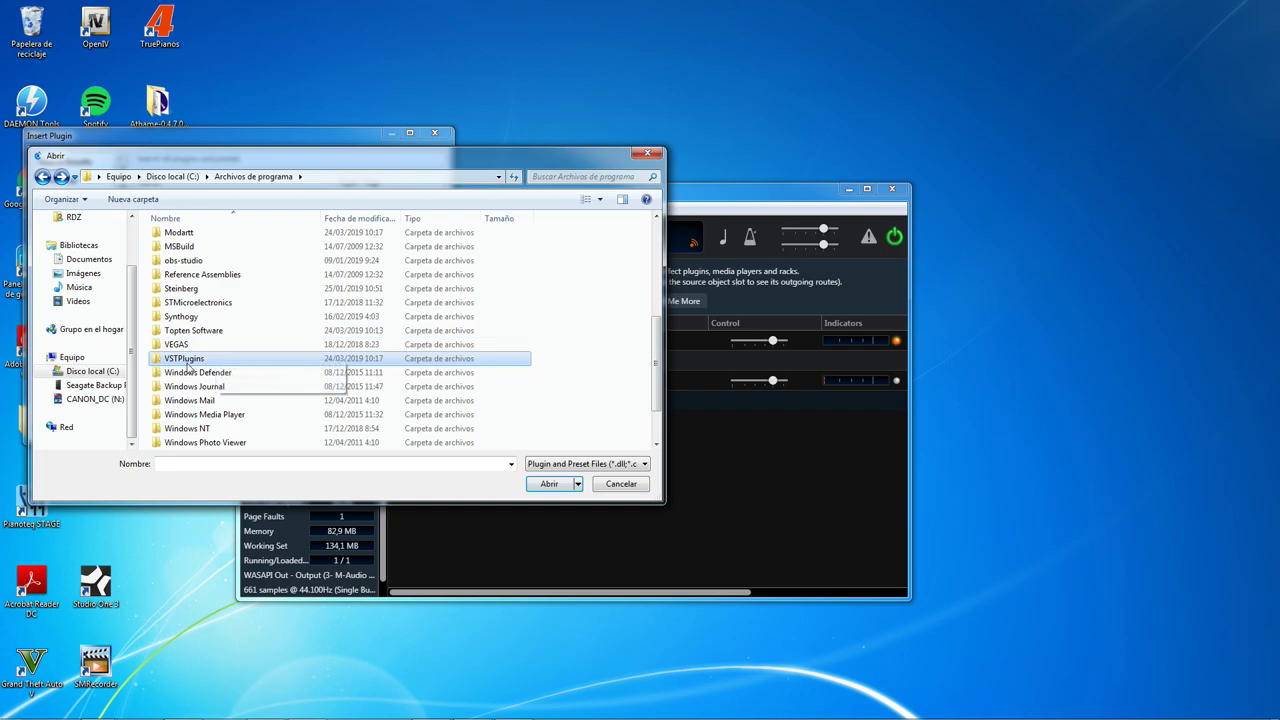
pyautogui.click(42, 176)
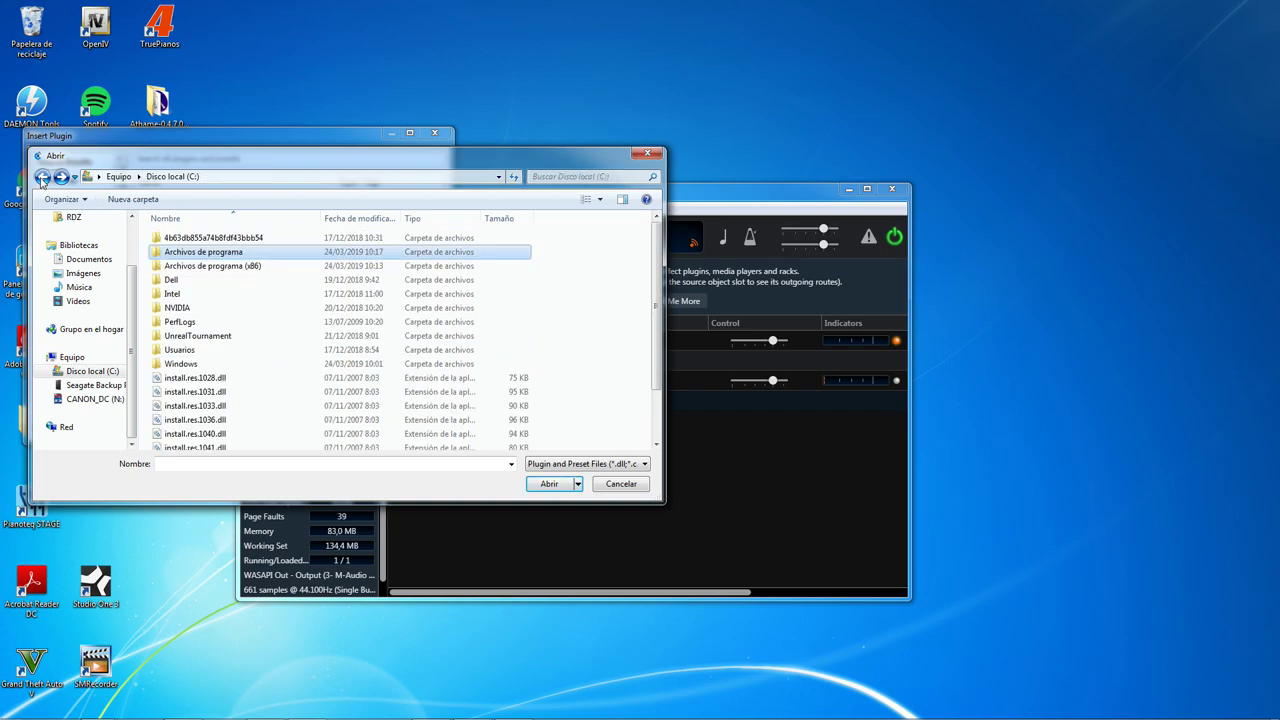
pyautogui.click(42, 176)
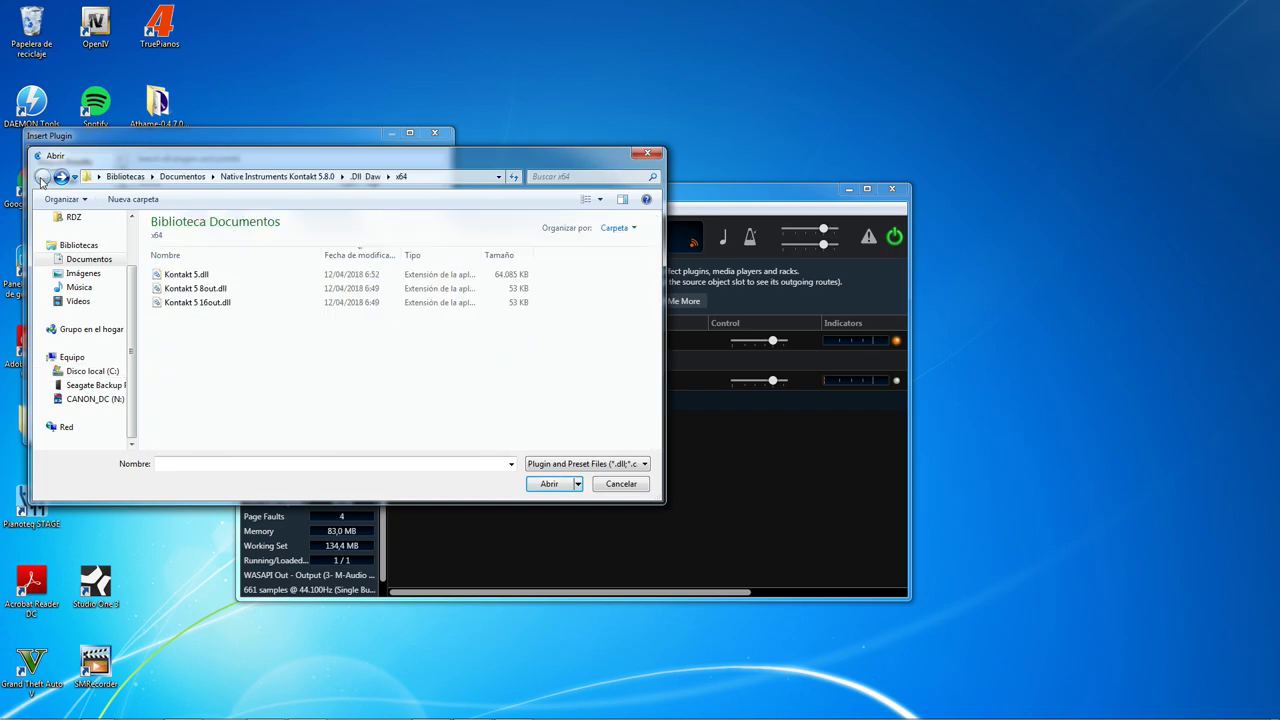
# - Check the VSTPlugins folder in Archivos de programa once more and return to the root of drive C:
pyautogui.click(90, 372)
pyautogui.doubleClick(202, 256)
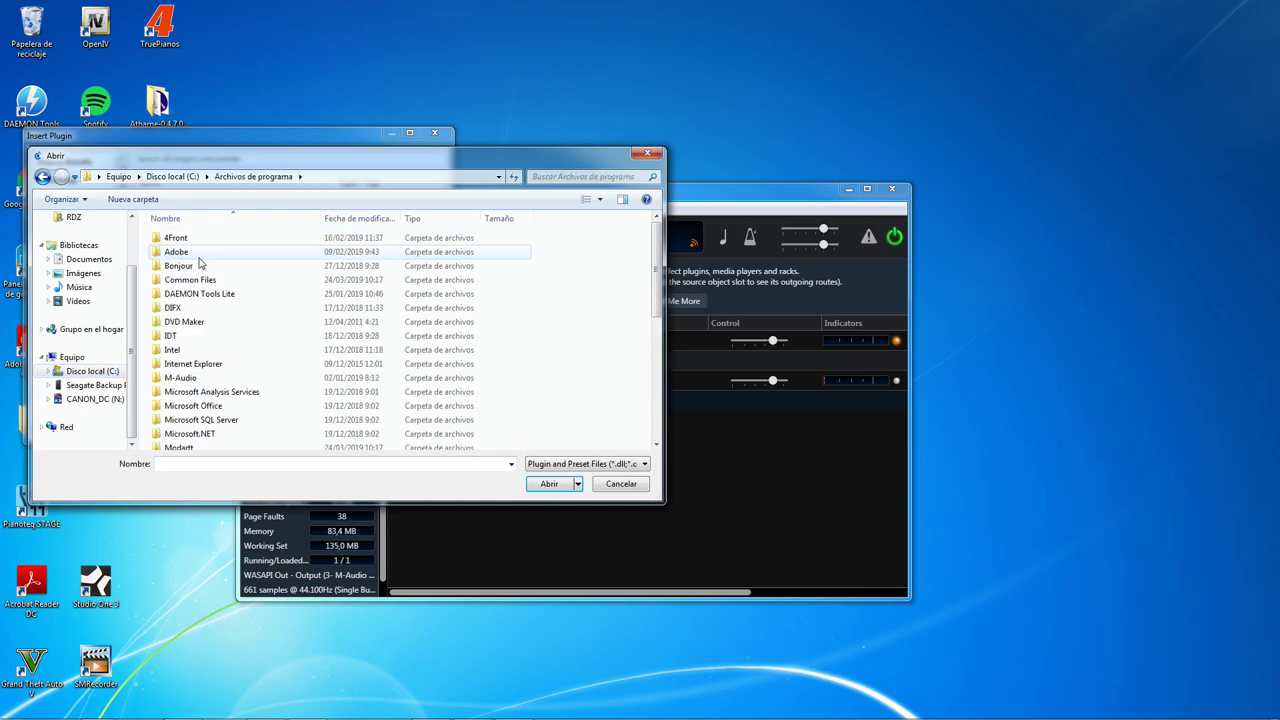
pyautogui.scroll(-5, 190, 365)
pyautogui.scroll(-2, 190, 365)
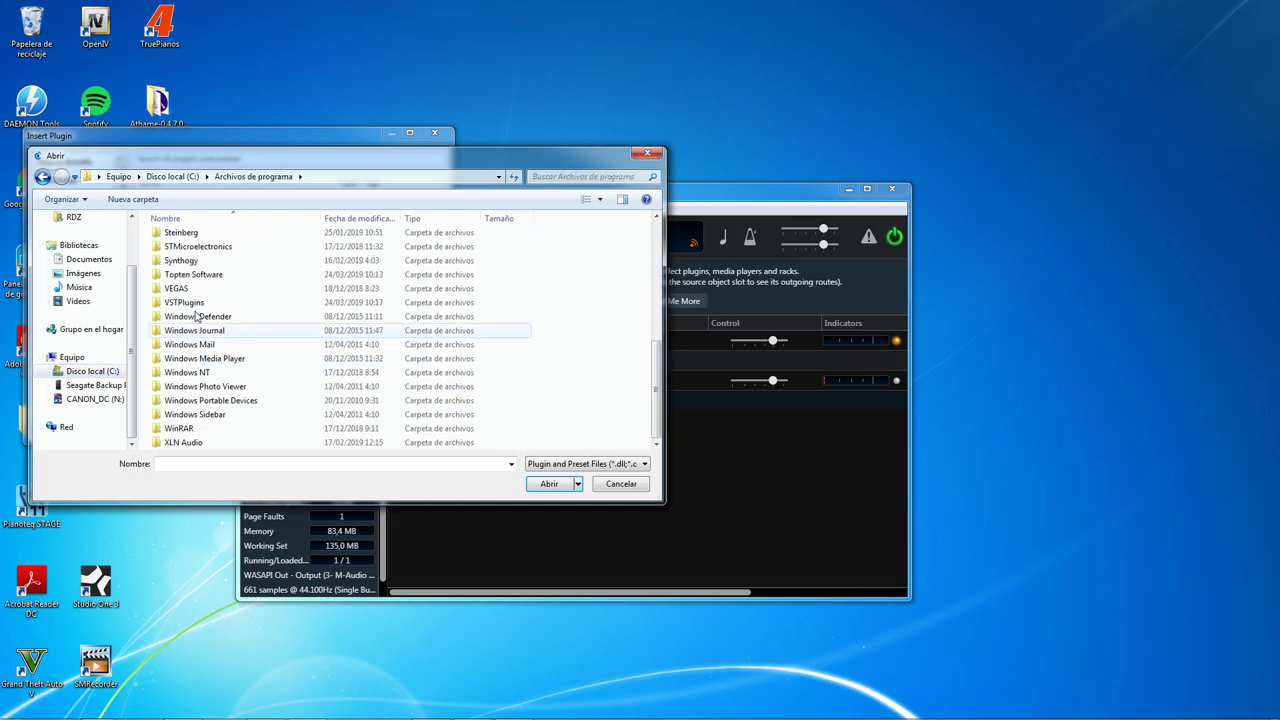
pyautogui.doubleClick(190, 302)
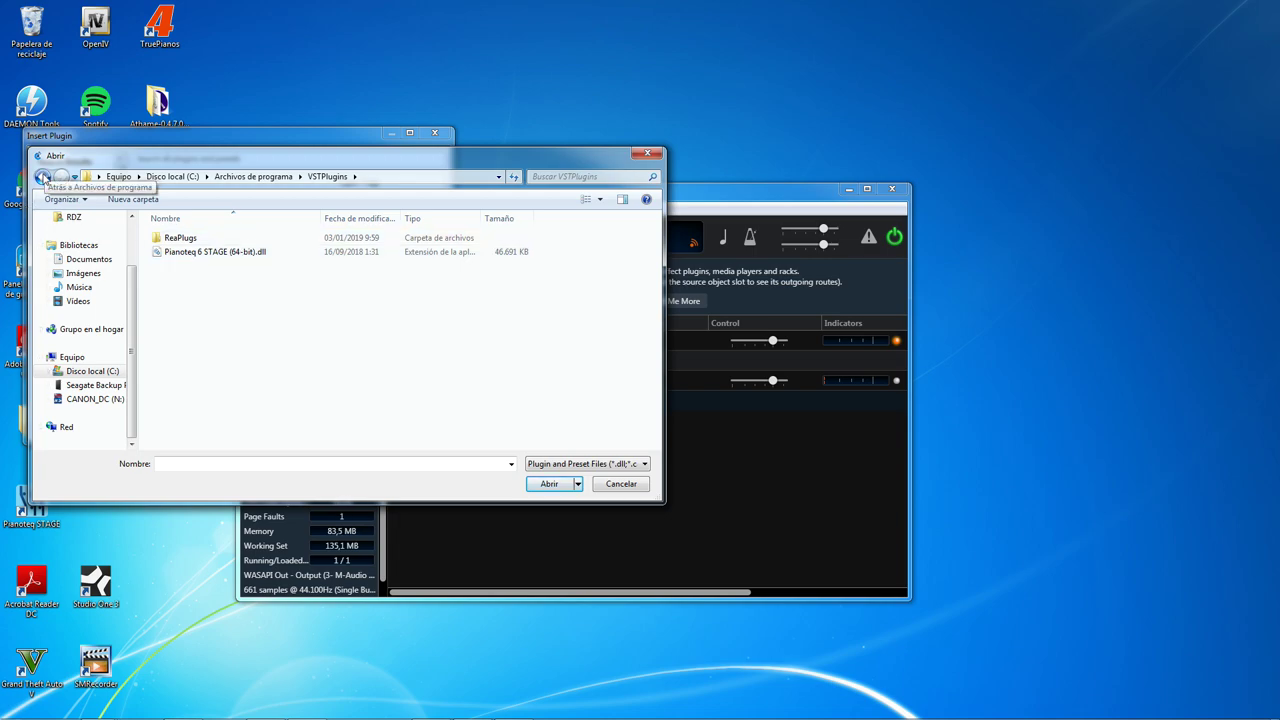
pyautogui.click(42, 176)
pyautogui.click(42, 176)
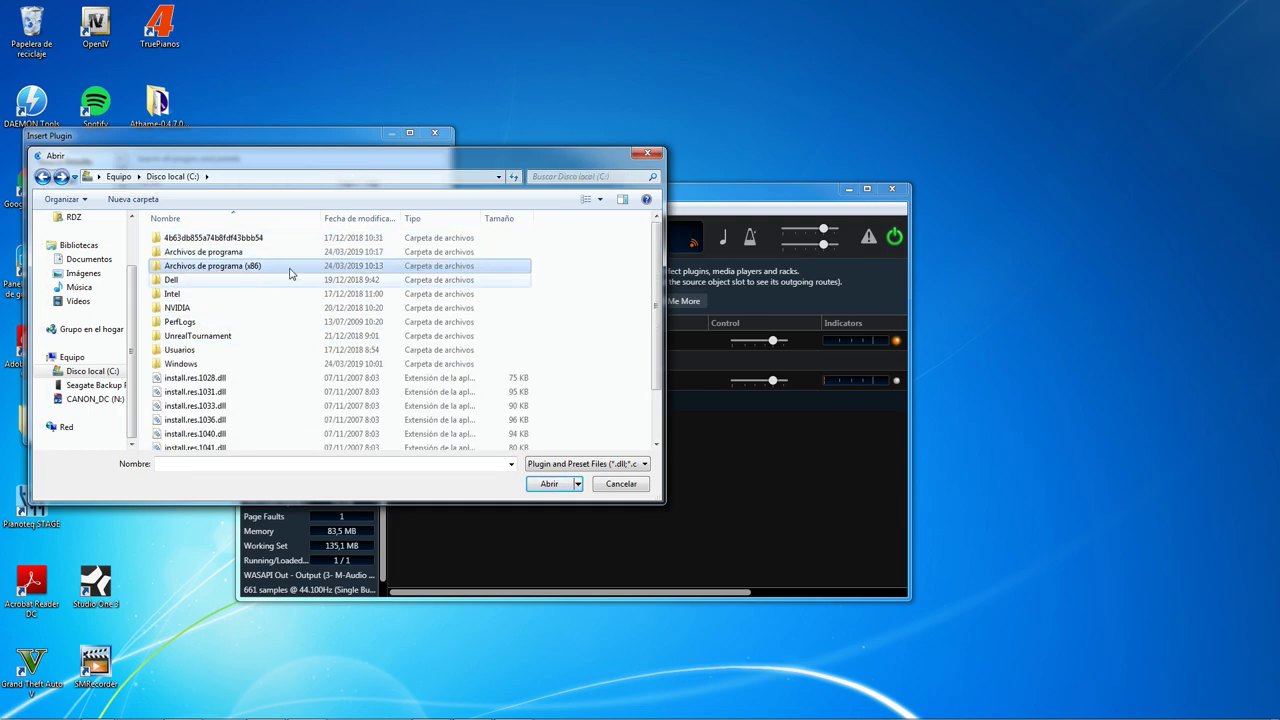
# - Load Pianoteq 6 STAGE (64-bit).dll from C:\Archivos de programa\VSTPlugins into the song's routing
pyautogui.doubleClick(235, 258)
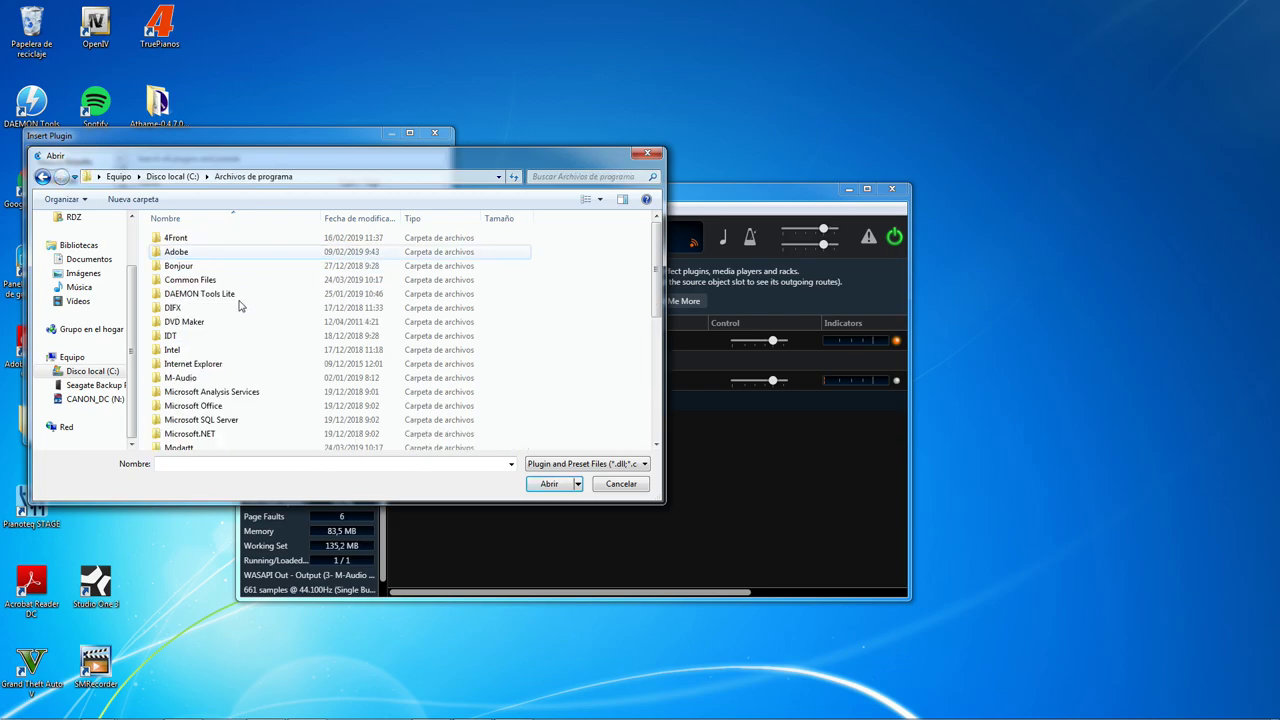
pyautogui.scroll(-10, 240, 400)
pyautogui.scroll(1, 223, 374)
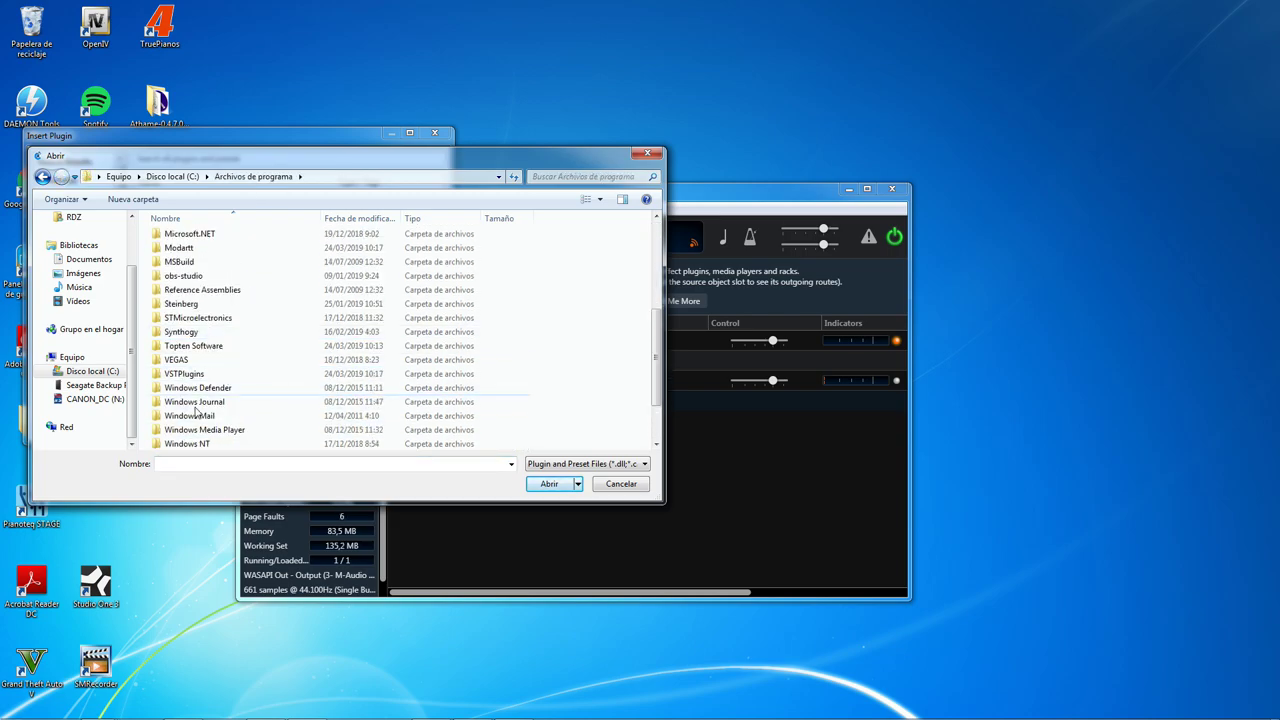
pyautogui.doubleClick(195, 376)
pyautogui.doubleClick(200, 253)
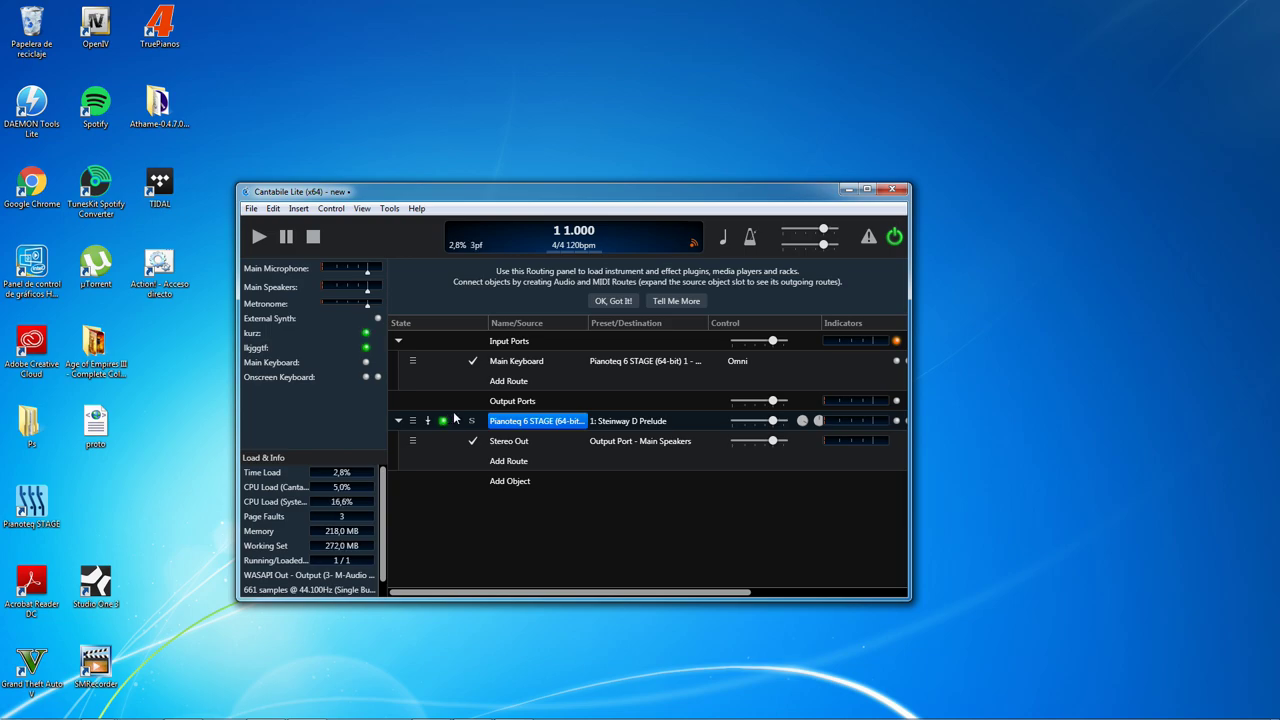
# - Open the Pianoteq 6 STAGE interface, dismiss its welcome message and update notice, and close it
pyautogui.doubleClick(543, 423)
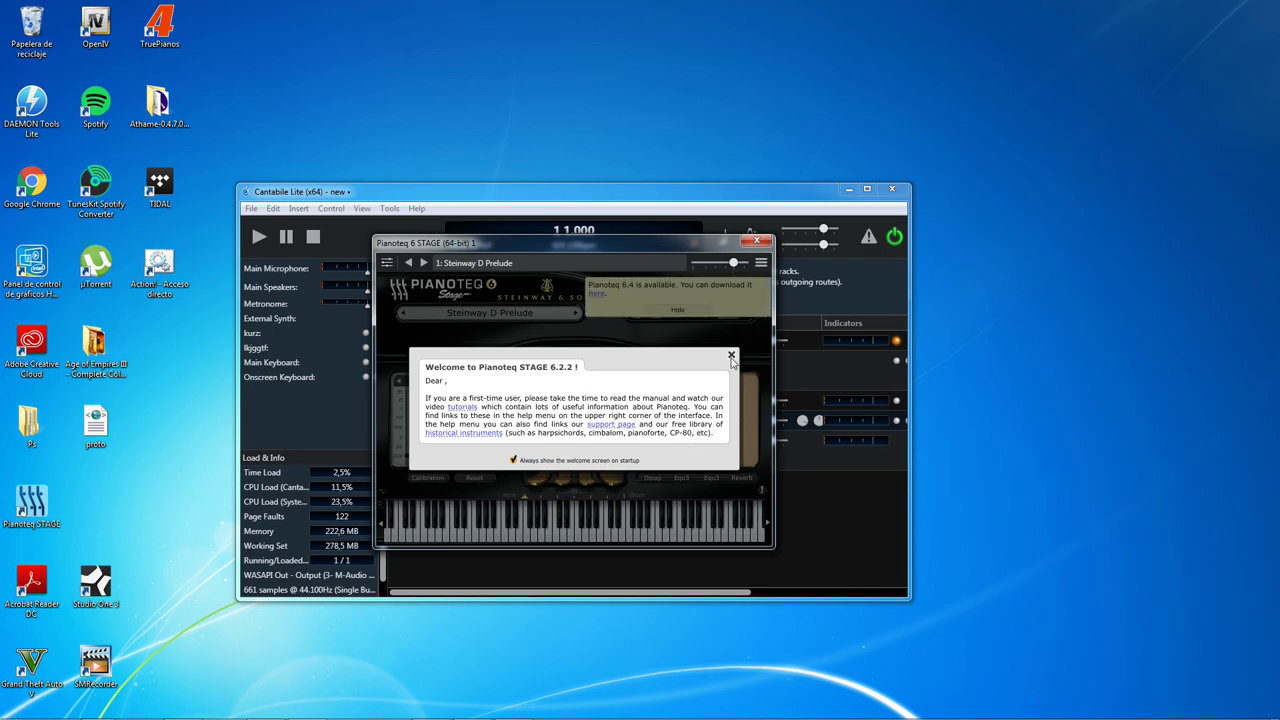
pyautogui.click(731, 356)
pyautogui.click(679, 310)
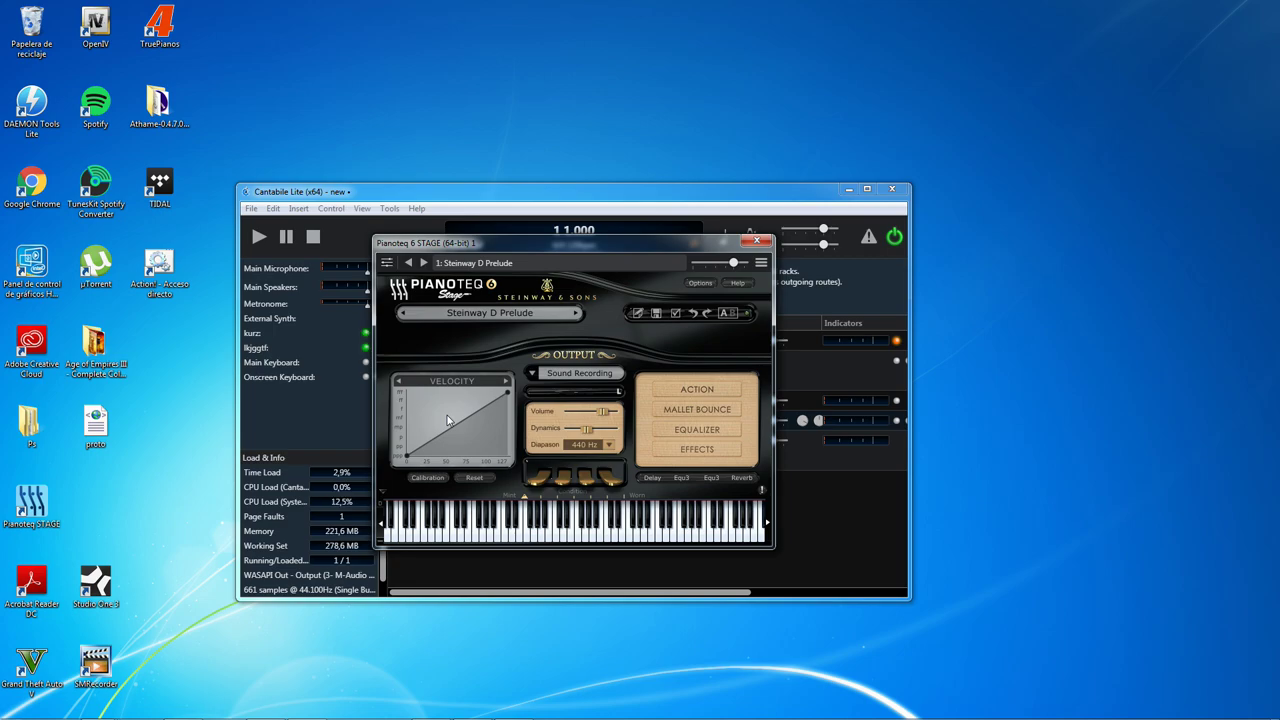
pyautogui.click(758, 241)
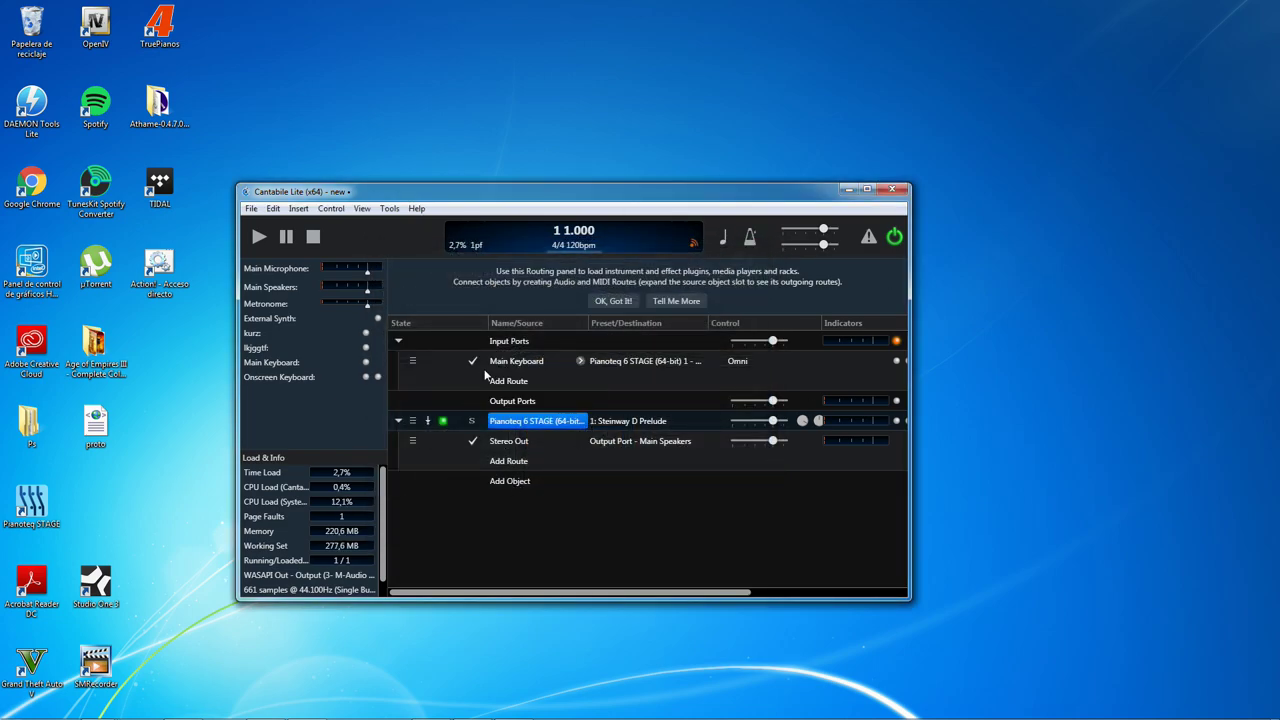
# - Change the source of the input route feeding Pianoteq 6 STAGE to lkjggtf
pyautogui.click(580, 361)
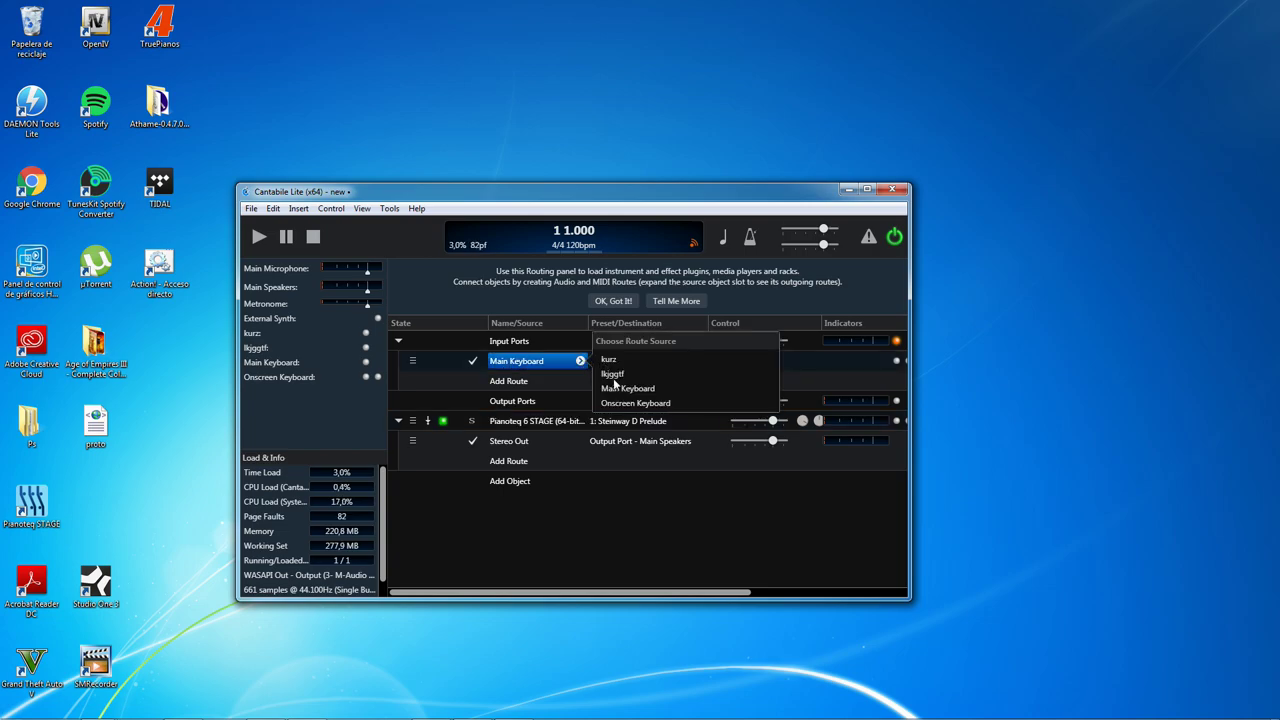
pyautogui.click(613, 372)
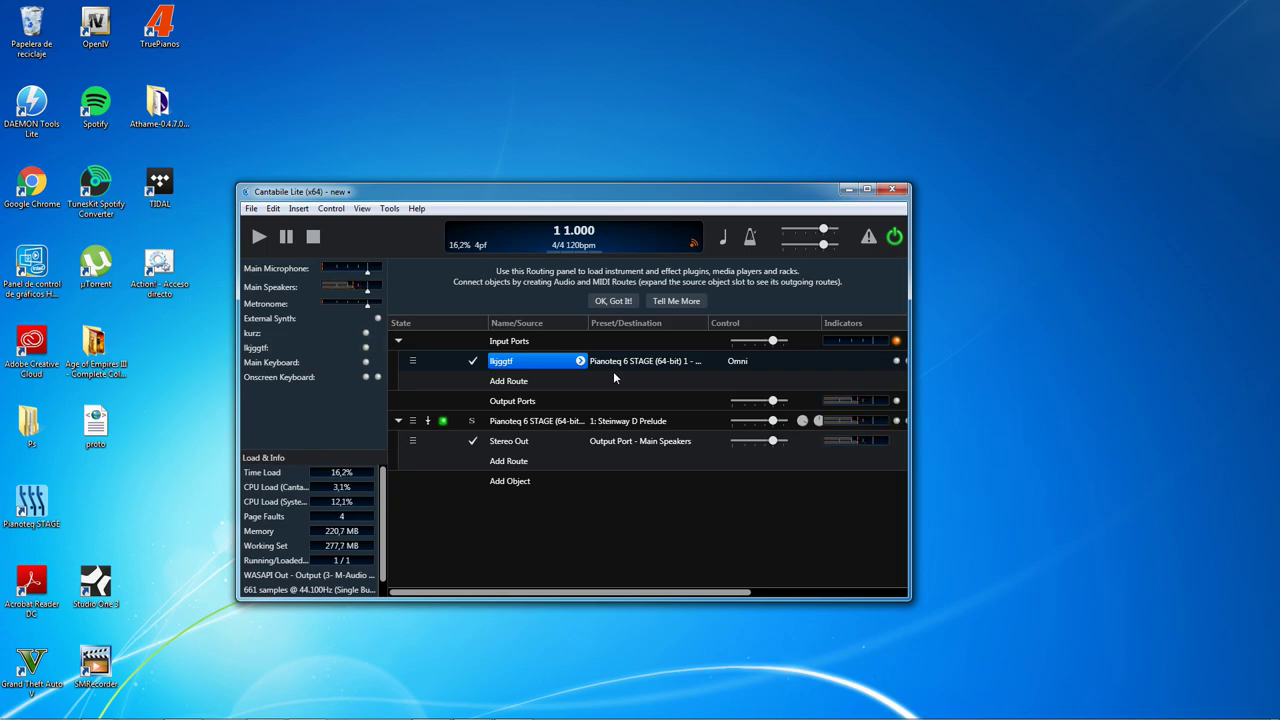
# - Enlarge Pianoteq's interface magnification in its general options and reposition the plugin window so the whole interface fits the screen
pyautogui.doubleClick(615, 421)
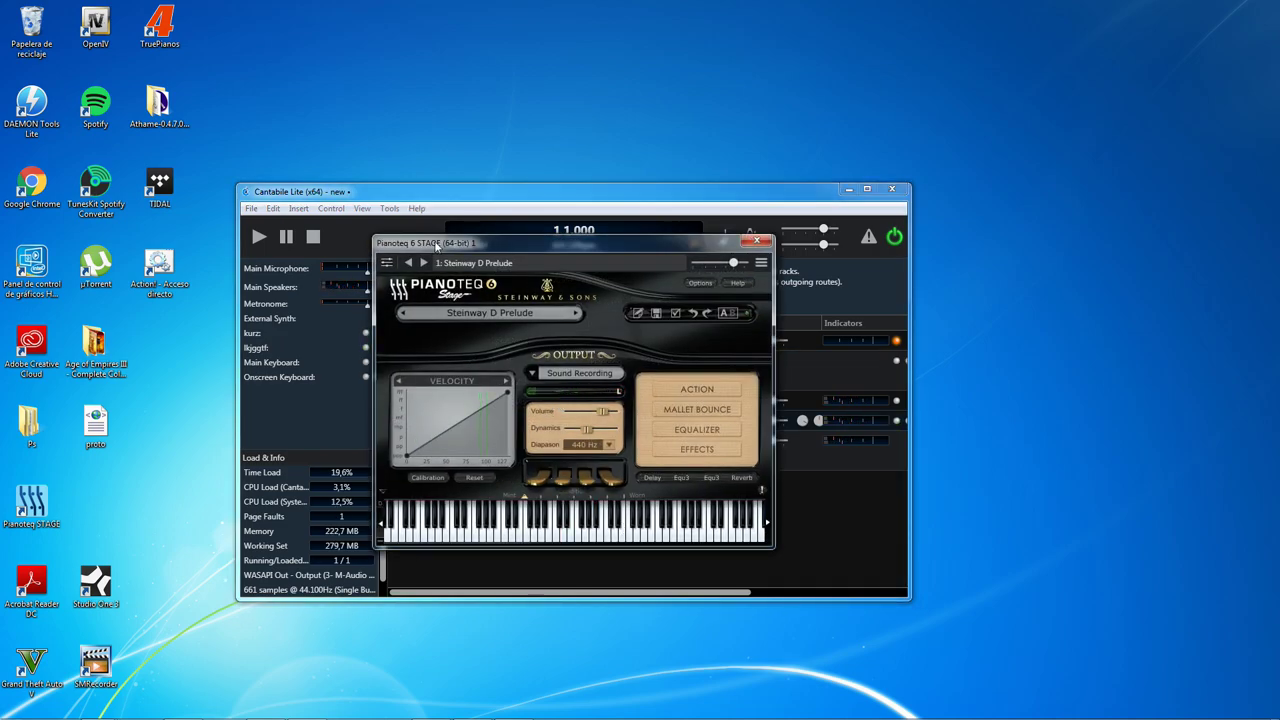
pyautogui.click(706, 284)
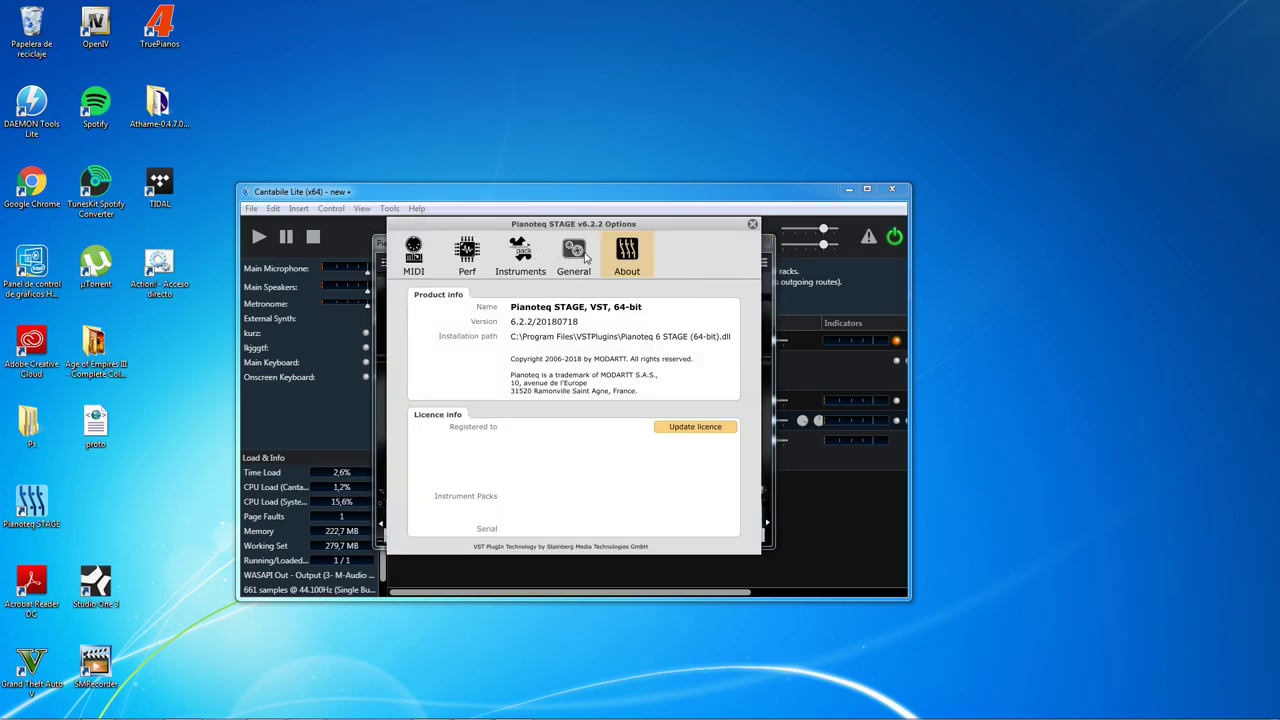
pyautogui.click(574, 258)
pyautogui.click(652, 318)
pyautogui.click(645, 439)
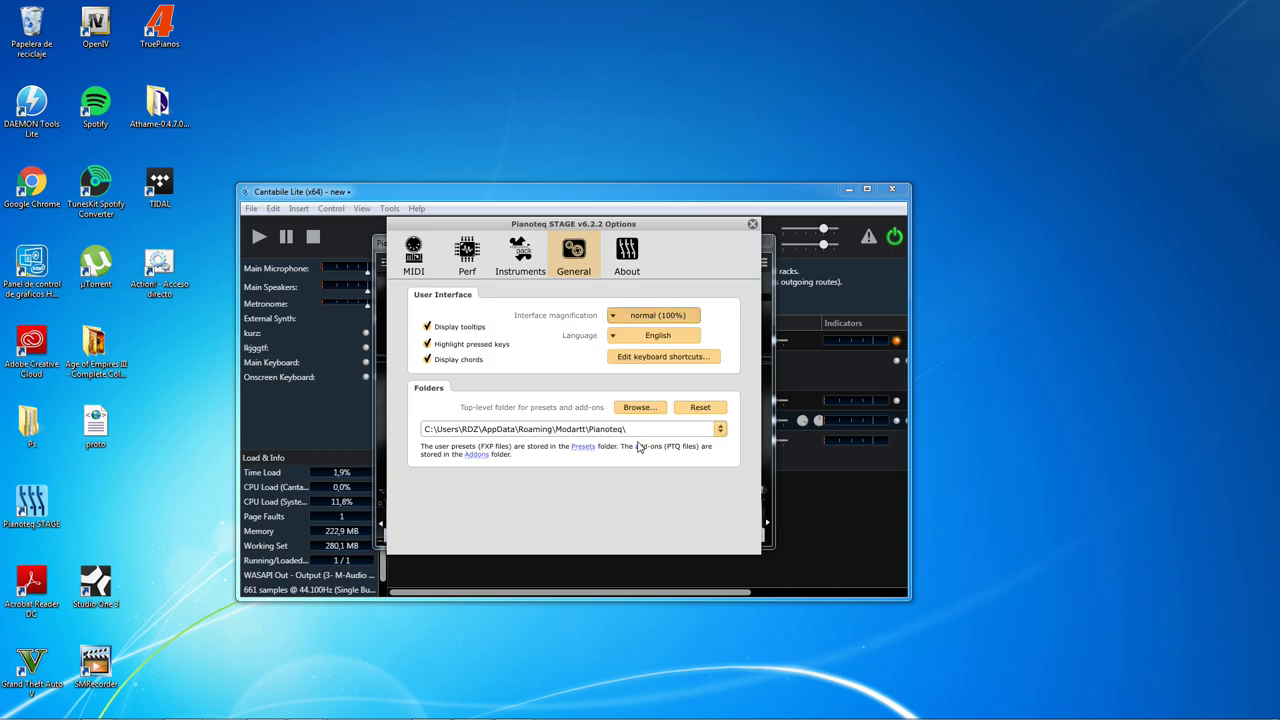
pyautogui.moveTo(896, 250); pyautogui.dragTo(595, 17)
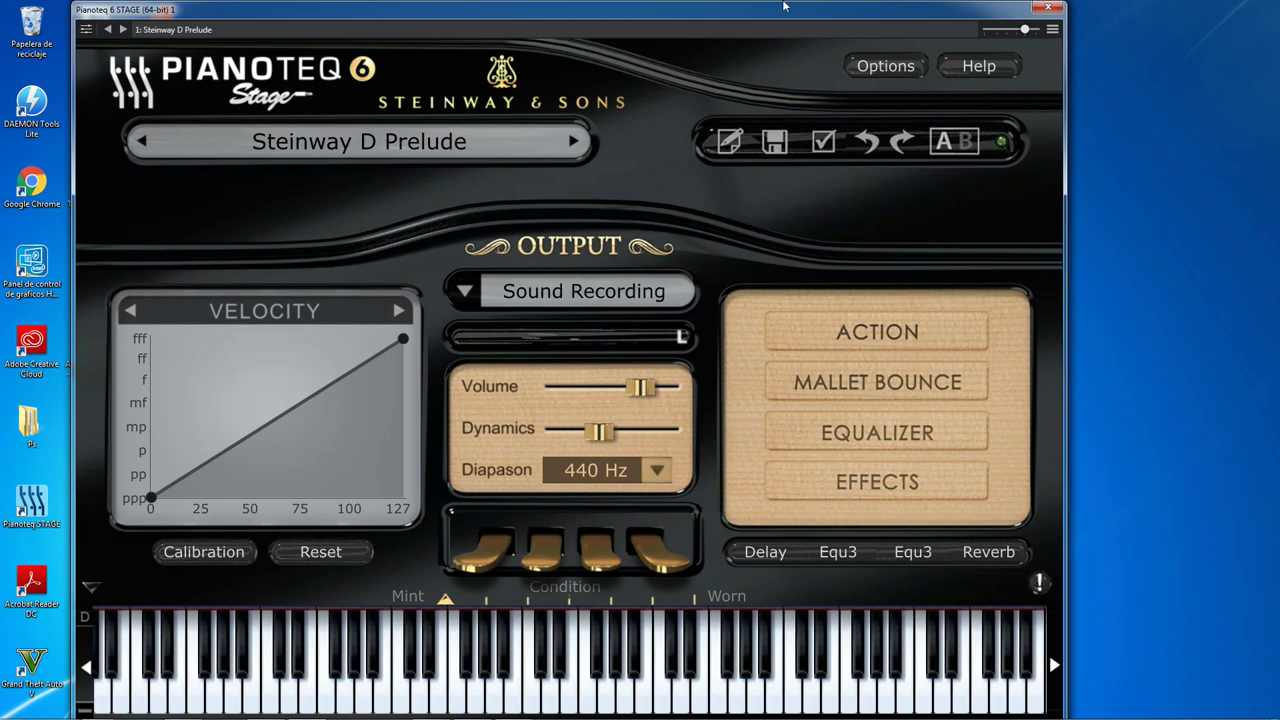
pyautogui.moveTo(672, 13); pyautogui.dragTo(716, 6)
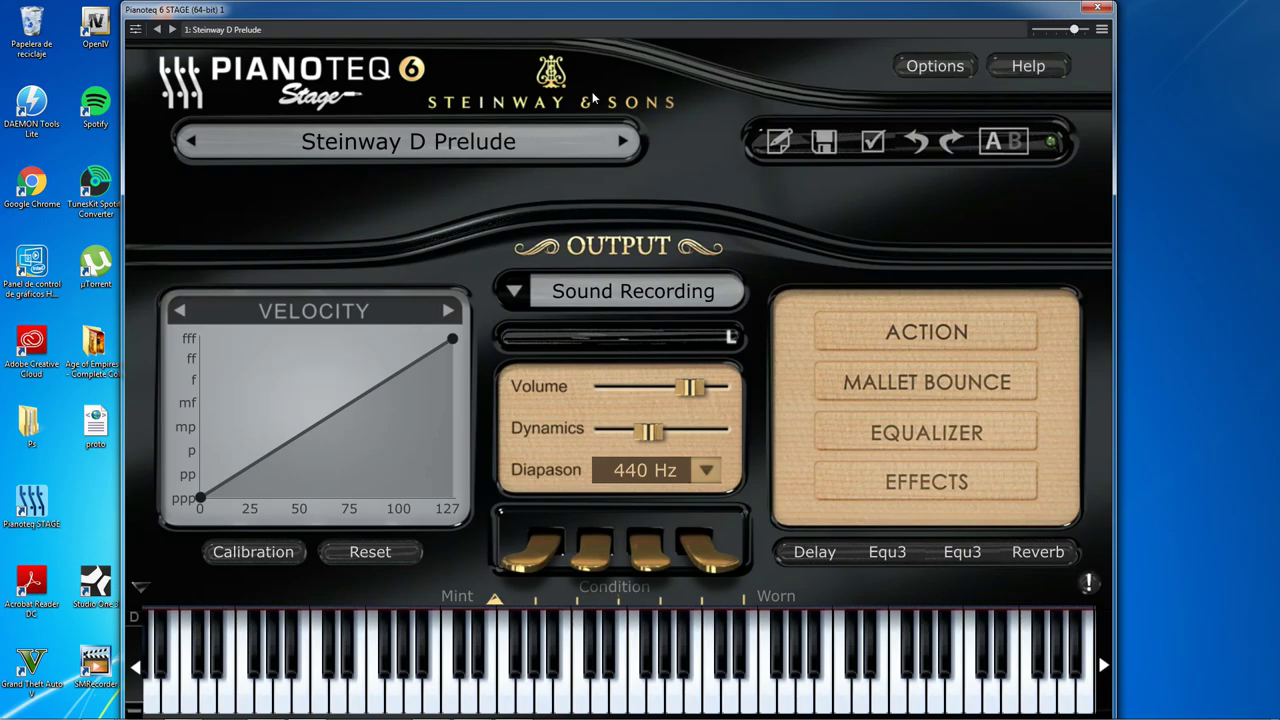
# - Examine the list of Steinway D presets and available instruments in Pianoteq's preset manager and close it
pyautogui.click(540, 134)
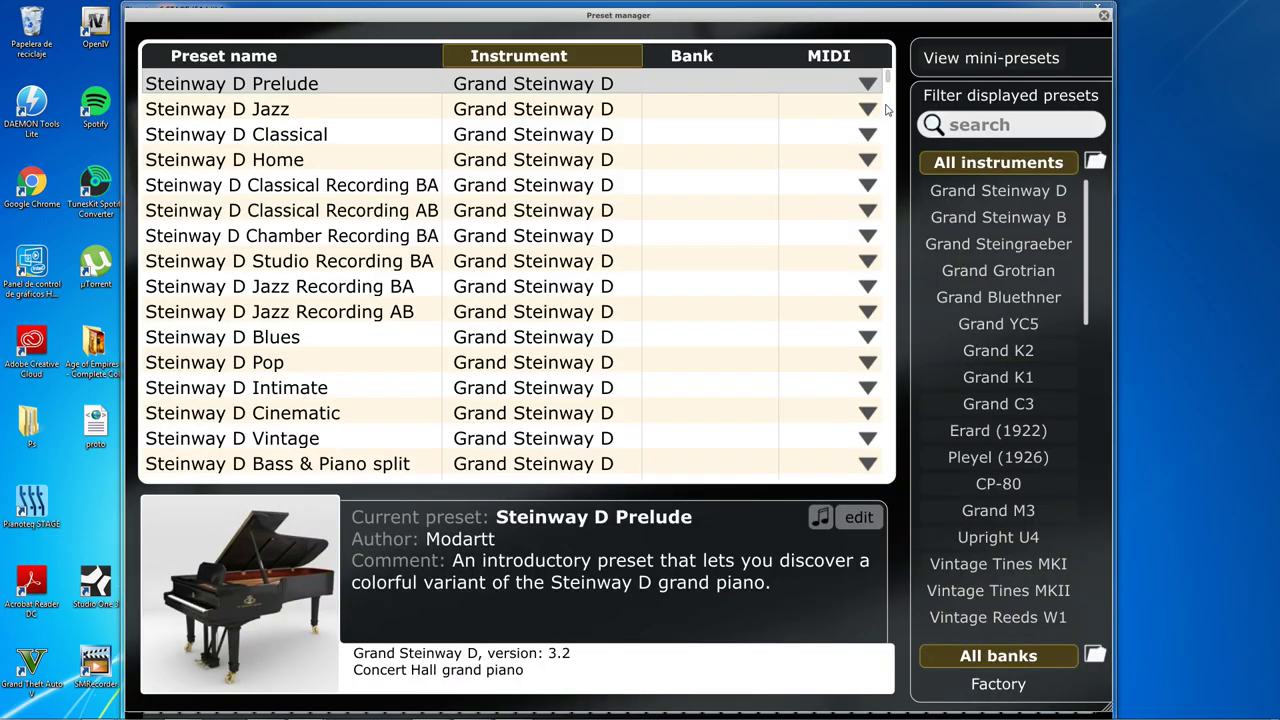
pyautogui.moveTo(886, 84); pyautogui.dragTo(1020, 56)
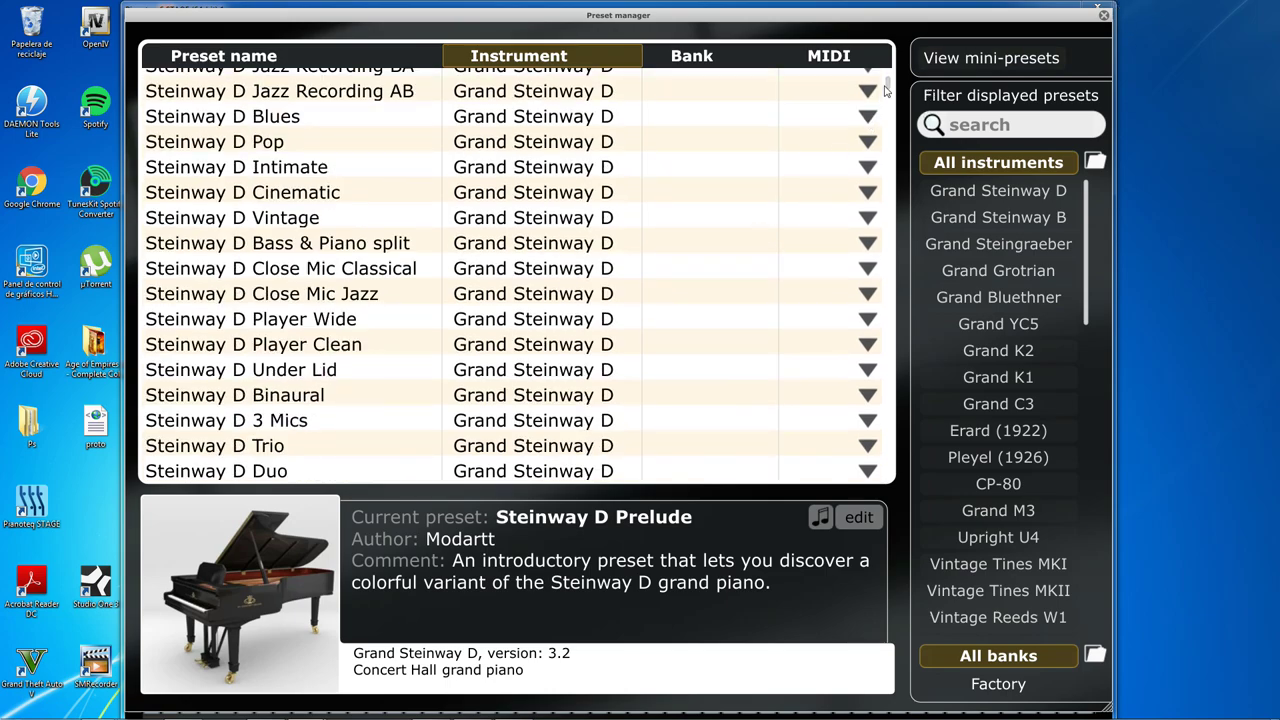
pyautogui.moveTo(889, 90); pyautogui.dragTo(889, 80)
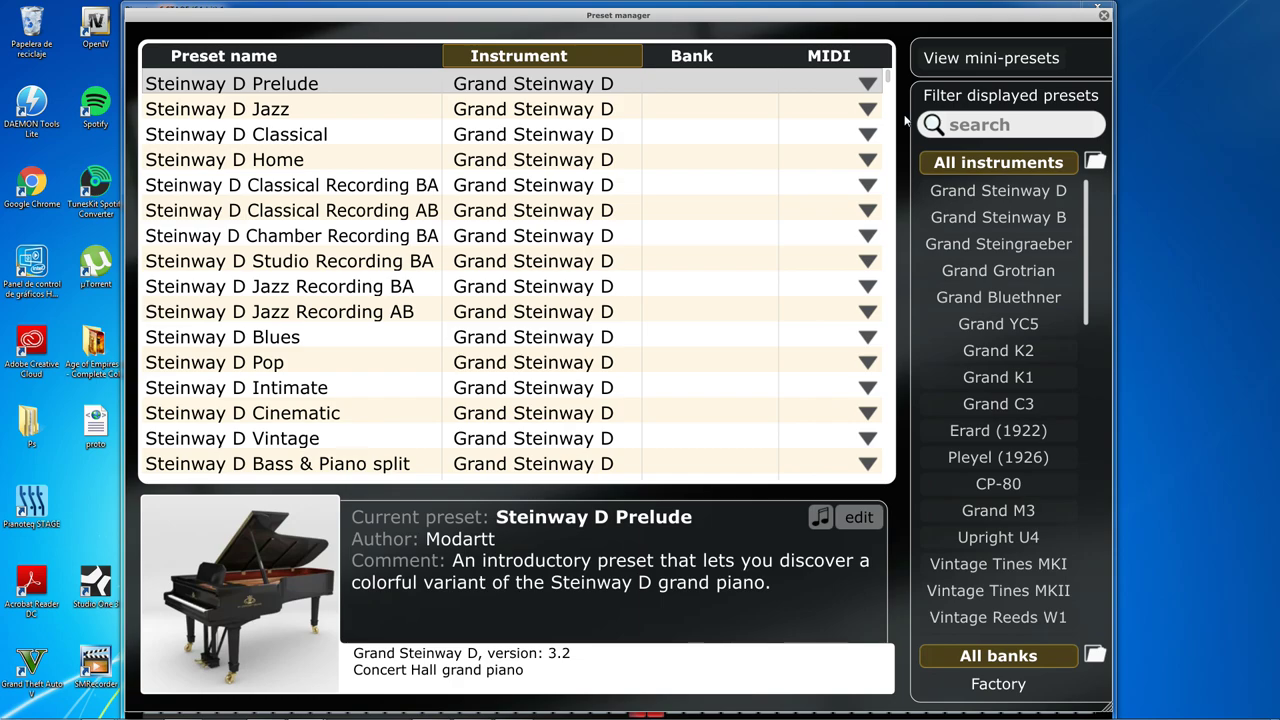
pyautogui.click(1103, 15)
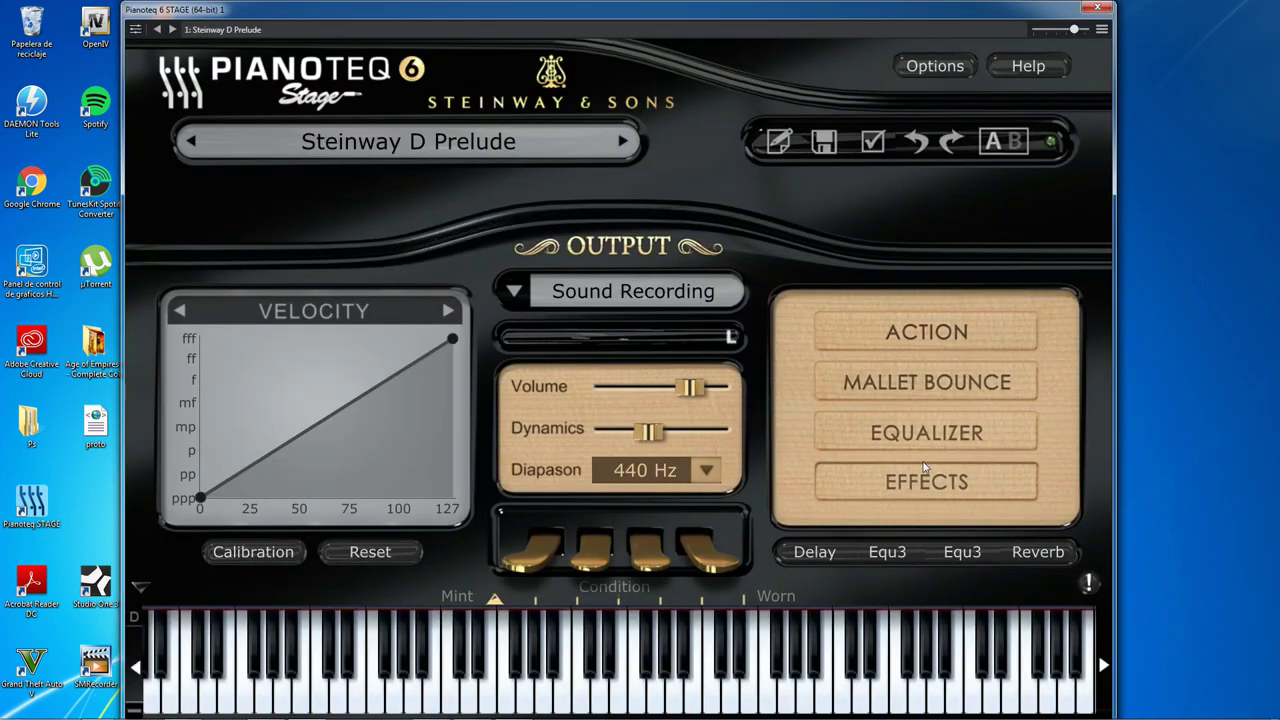